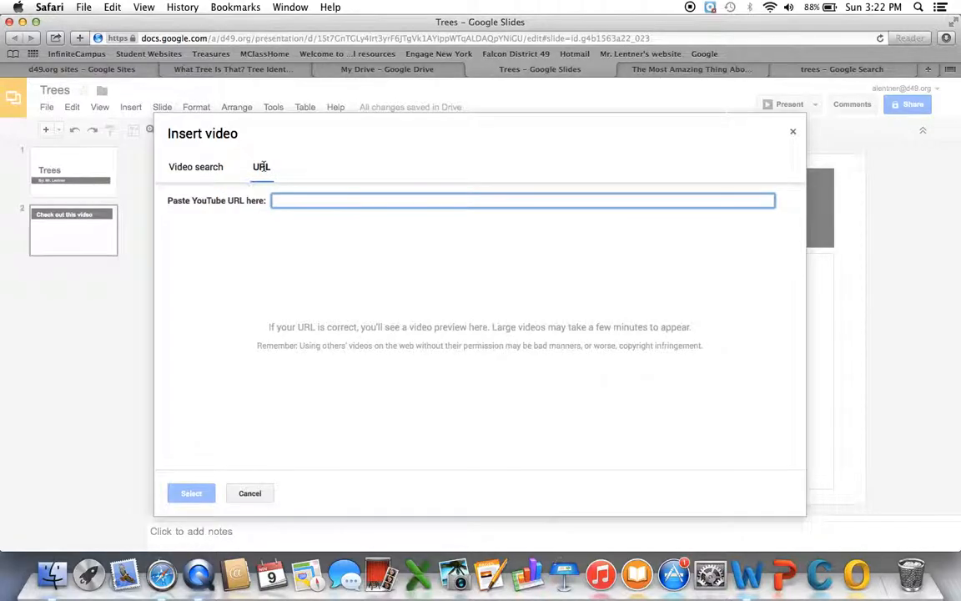
# Insert the YouTube video "The Most Amazing Thing About Trees" on slide 2 using the copied video URL
pyautogui.rightClick(298, 205)
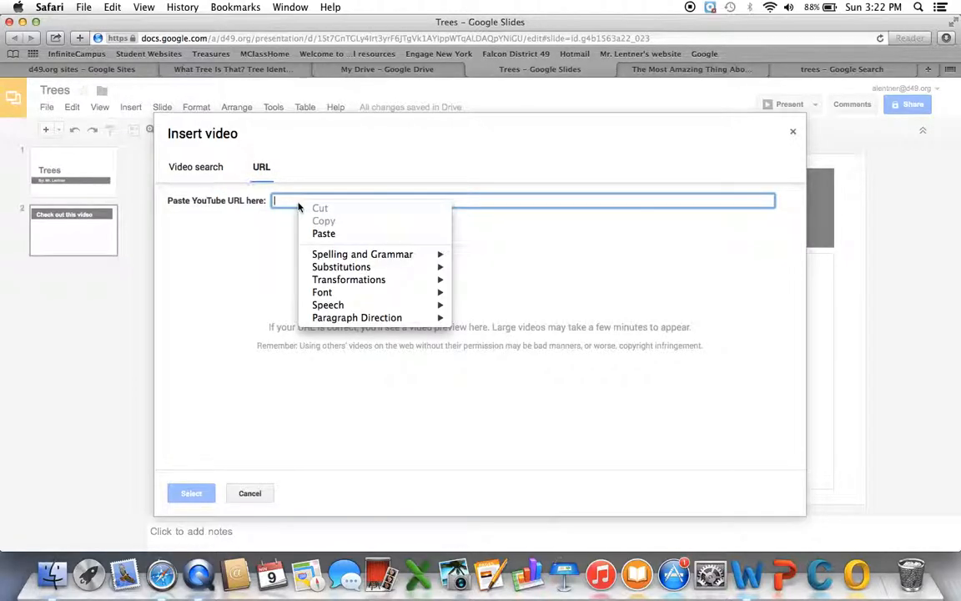
pyautogui.click(323, 234)
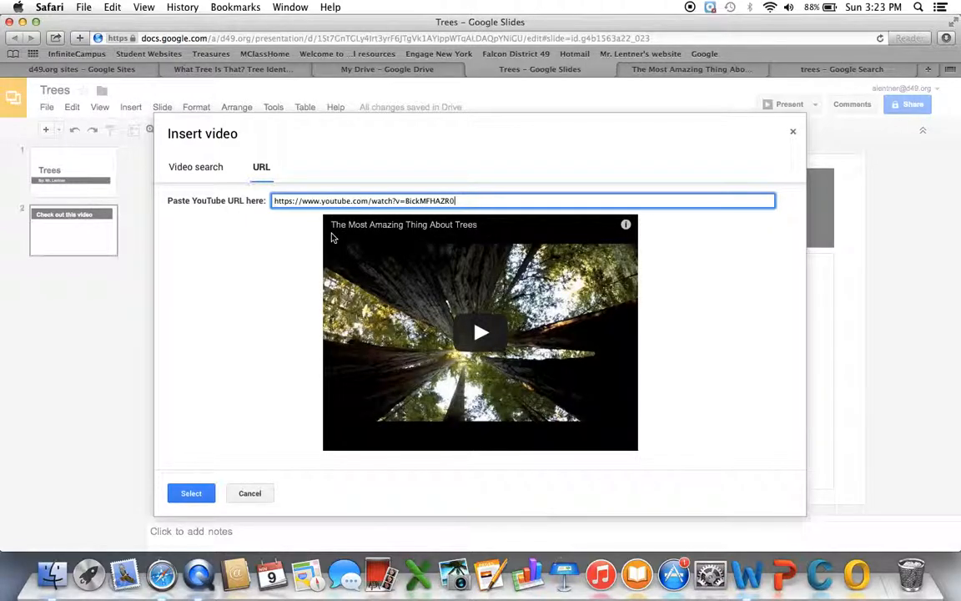
pyautogui.click(179, 497)
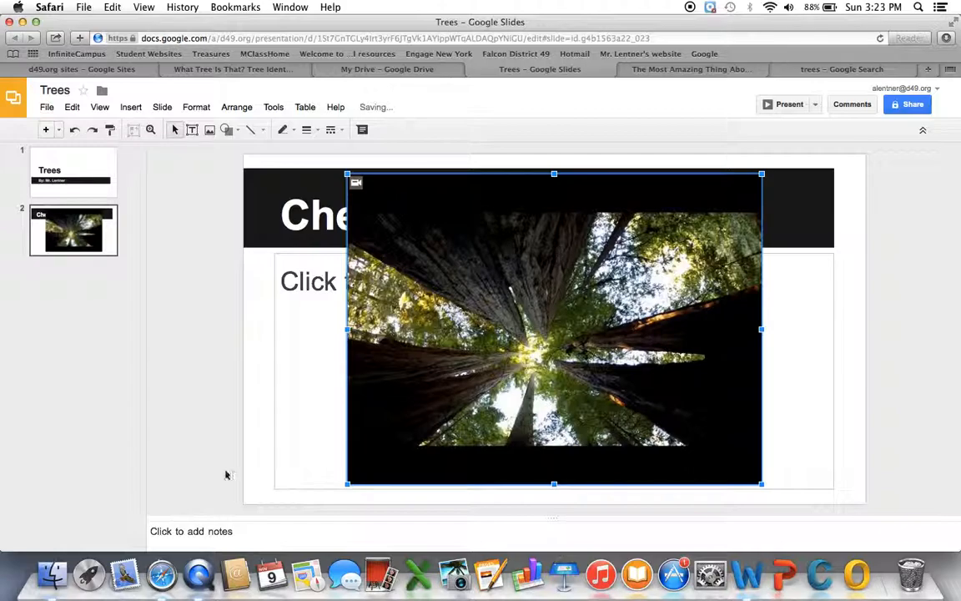
# Shrink the inserted video to fit below the slide title and shift it slightly towards the slide's middle
pyautogui.moveTo(761, 174); pyautogui.dragTo(648, 258)
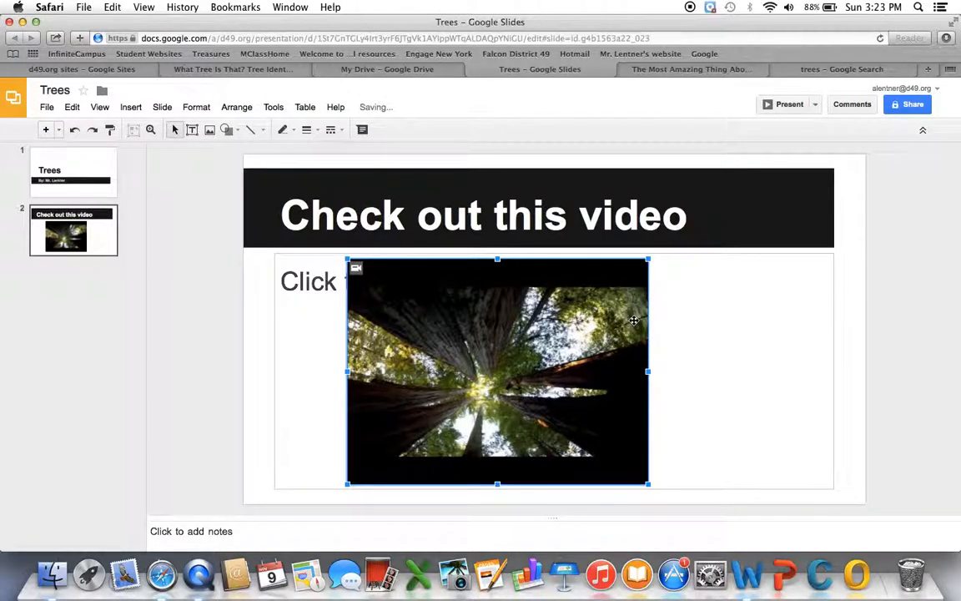
pyautogui.moveTo(632, 345); pyautogui.dragTo(650, 340)
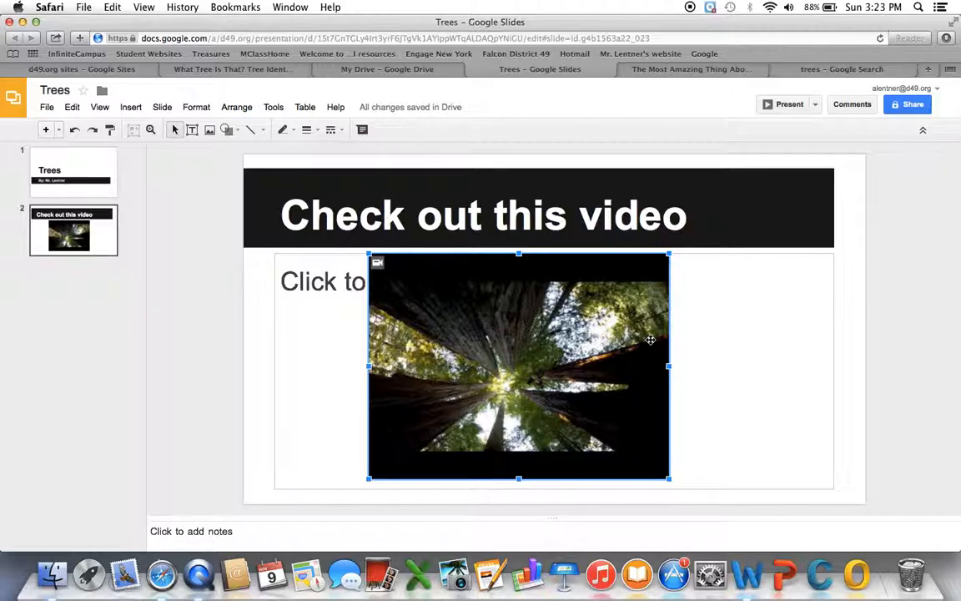
pyautogui.click(327, 313)
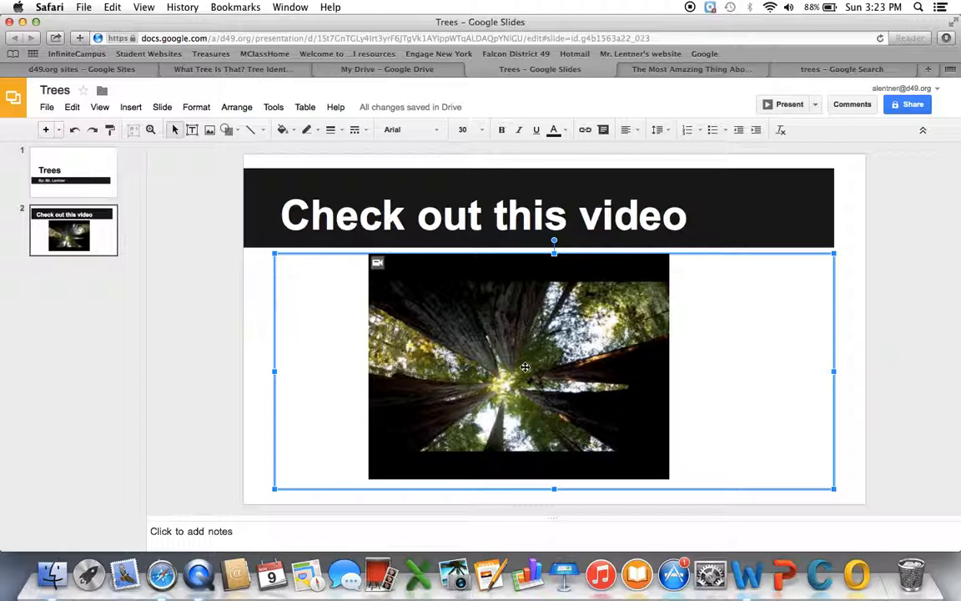
# Add a Title and Body slide after the video slide and title it "Click on this link"
pyautogui.click(101, 283)
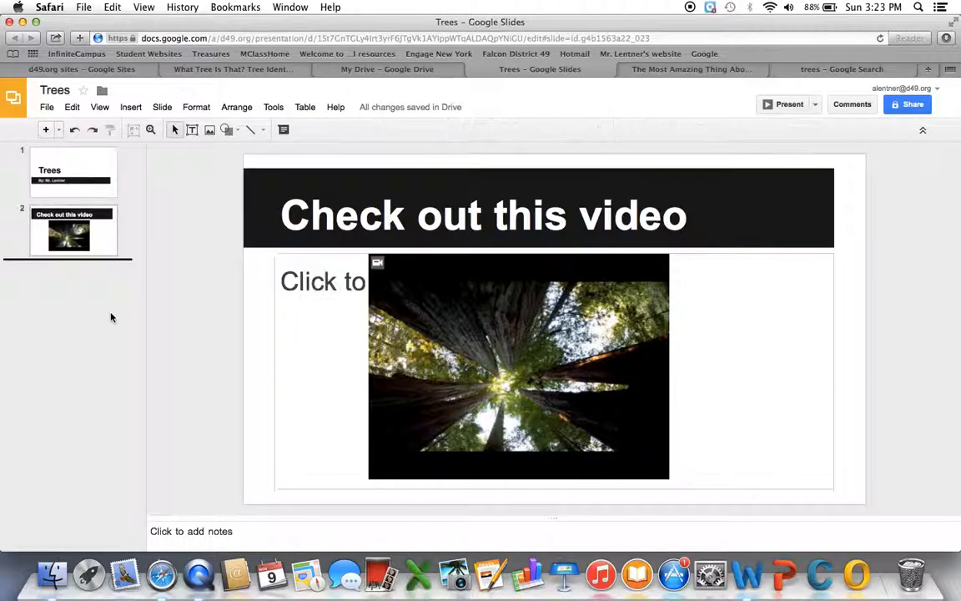
pyautogui.click(59, 131)
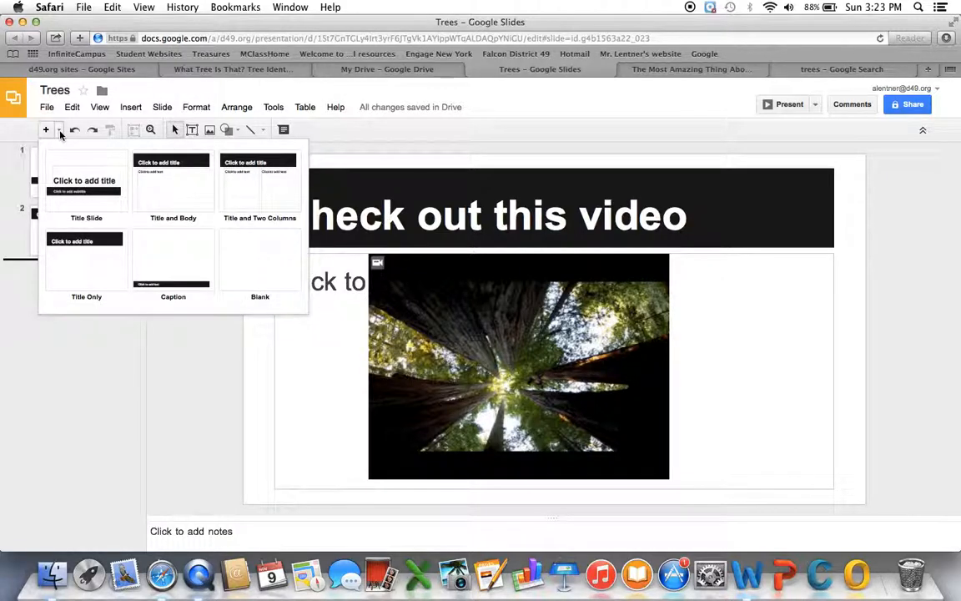
pyautogui.click(182, 180)
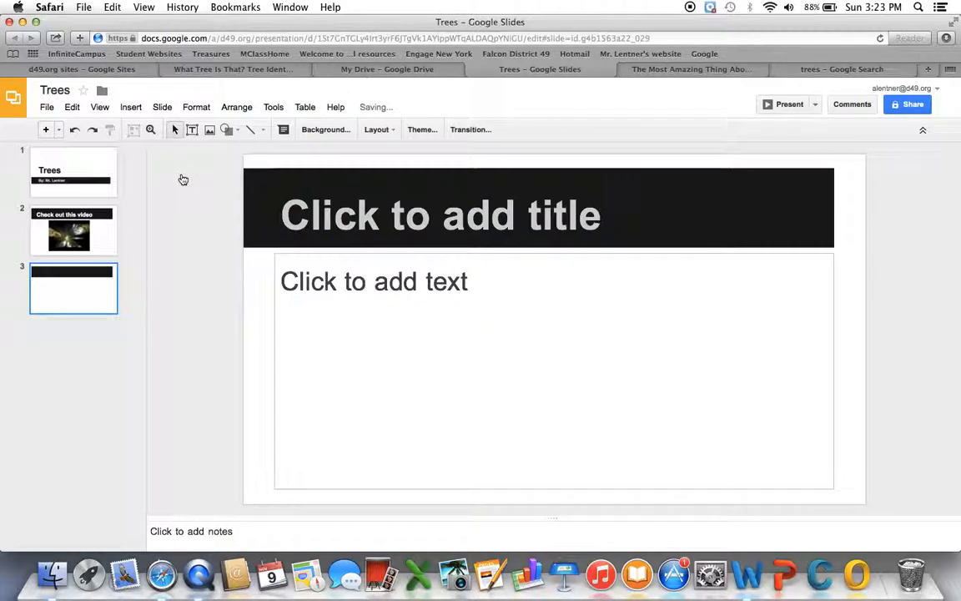
pyautogui.click(427, 230)
pyautogui.write('Click on this link')
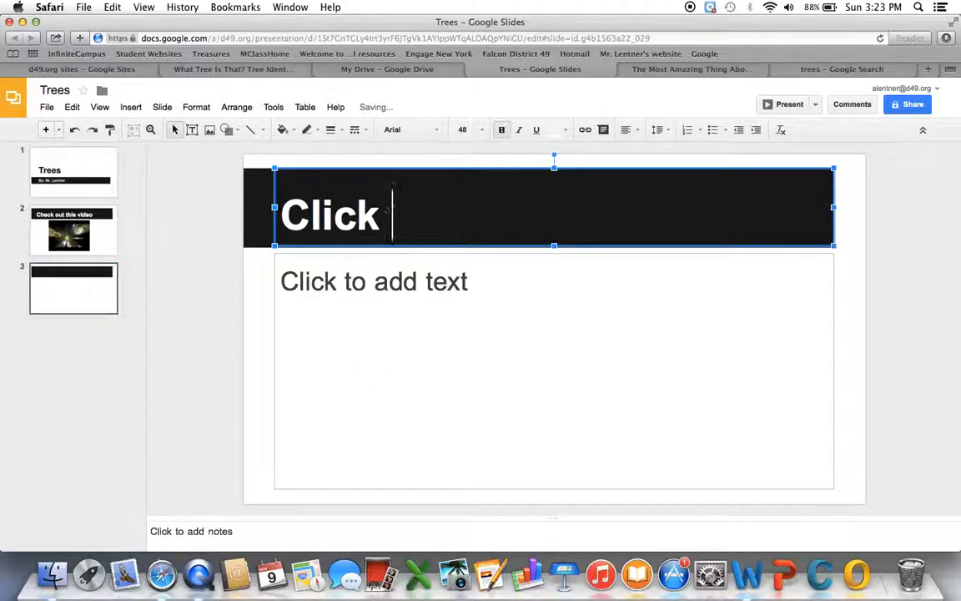
# Copy the web address of the Arbor Day Foundation's "What Tree Is That?" page and return to the Trees presentation
pyautogui.click(397, 336)
pyautogui.click(228, 71)
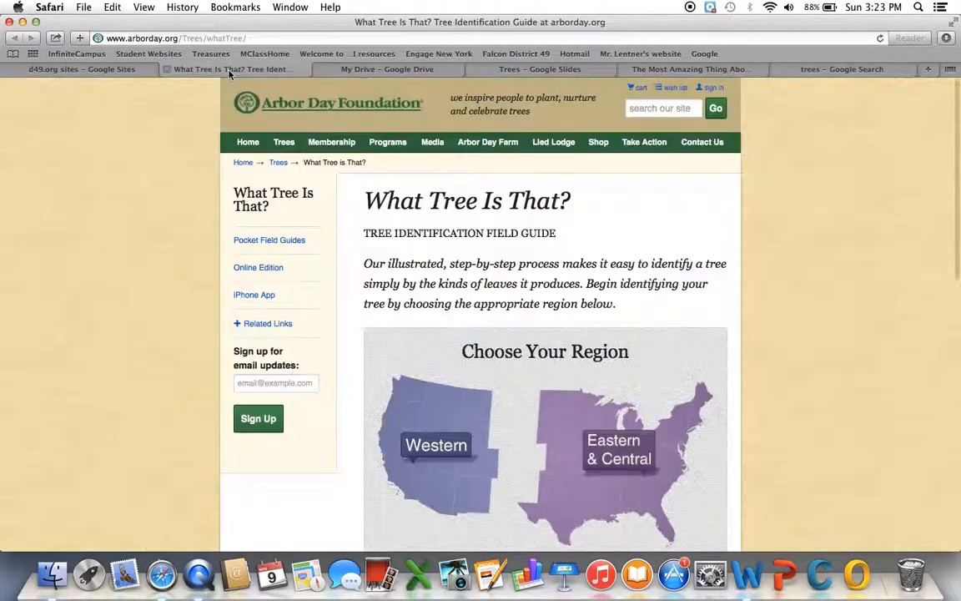
pyautogui.click(208, 38)
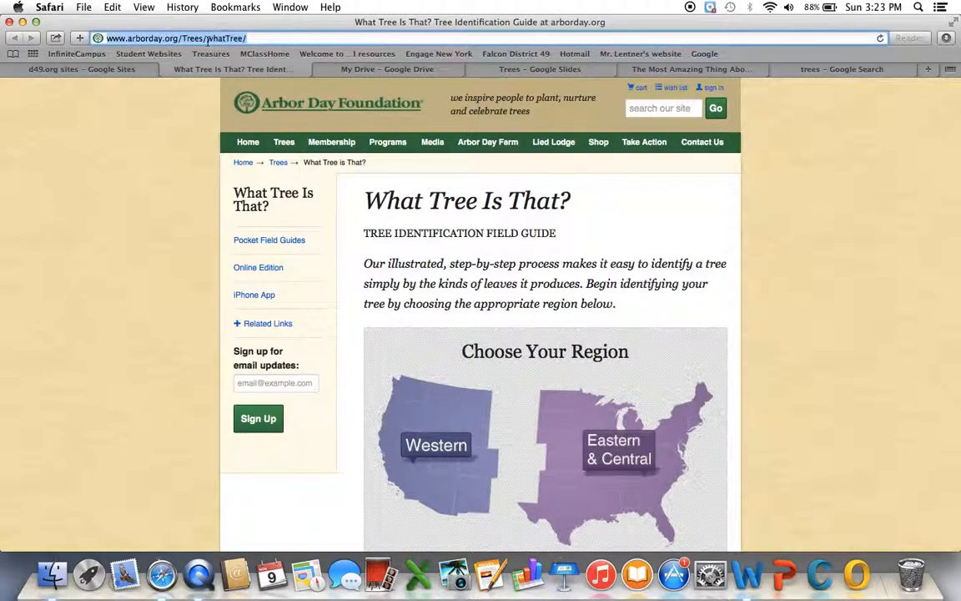
pyautogui.rightClick(208, 39)
pyautogui.click(234, 114)
pyautogui.click(492, 70)
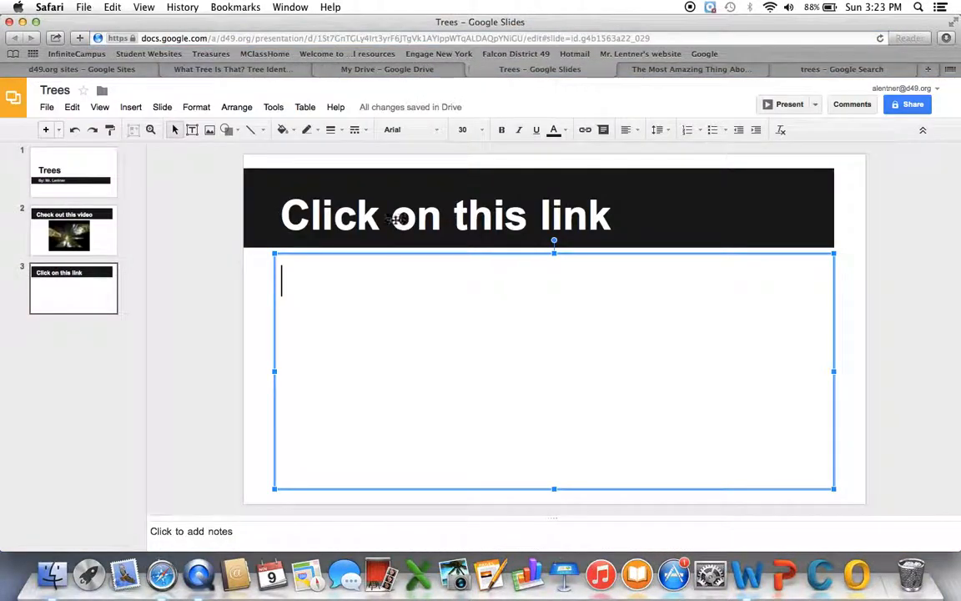
pyautogui.rightClick(363, 312)
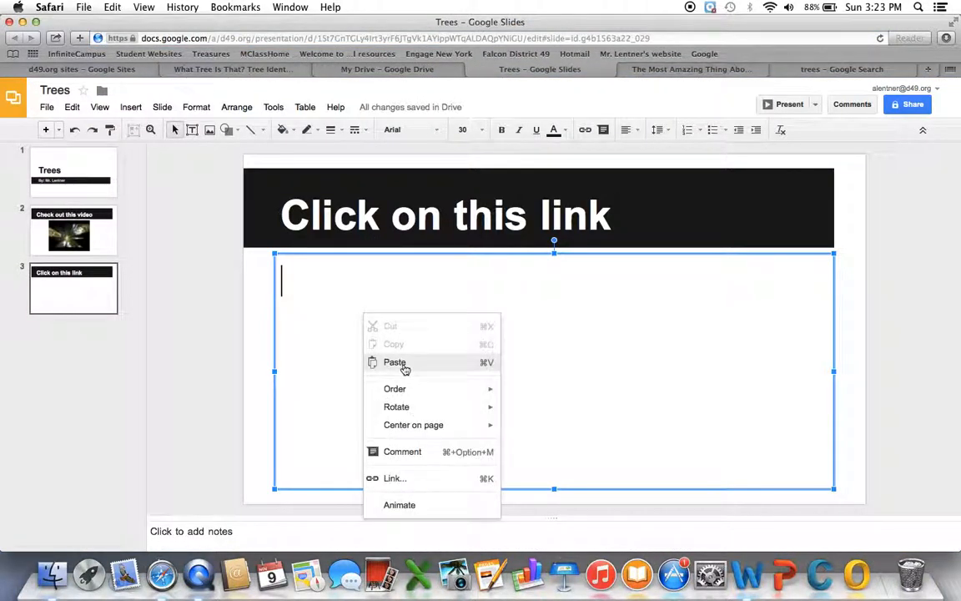
pyautogui.click(371, 360)
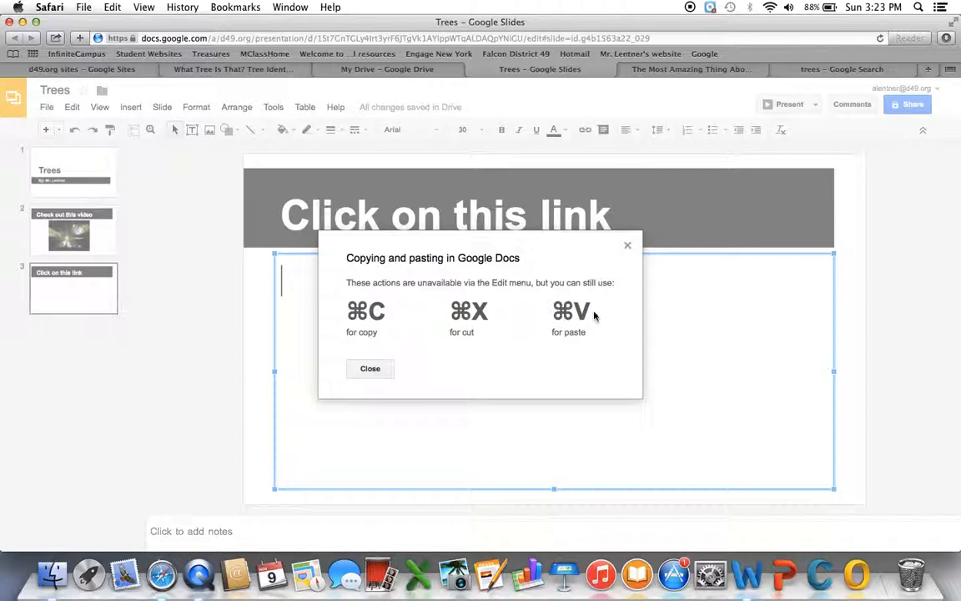
pyautogui.moveTo(595, 315); pyautogui.dragTo(554, 312)
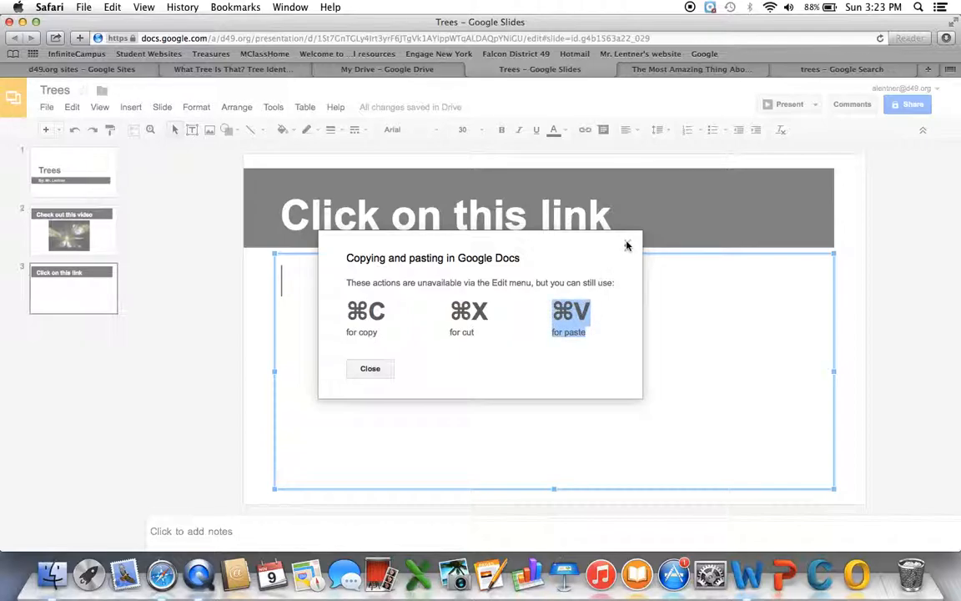
pyautogui.click(628, 243)
pyautogui.press('super+v')
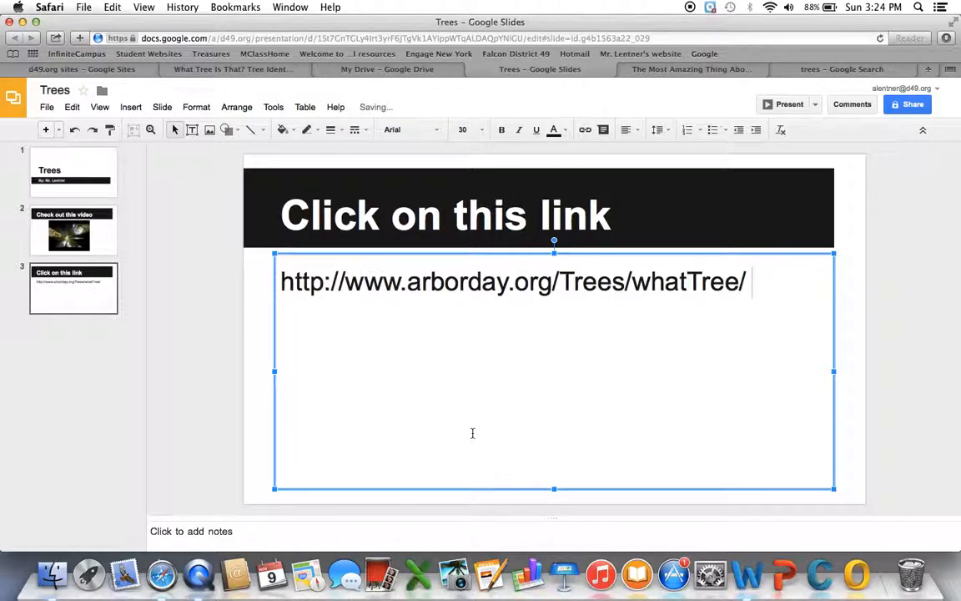
pyautogui.press('Return')
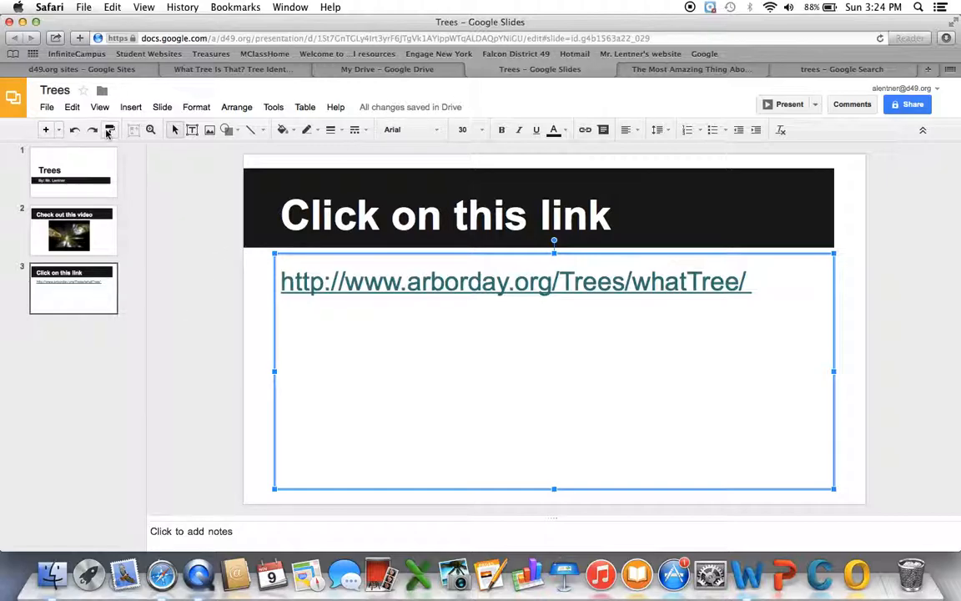
# Add a Title and Body slide after the link slide
pyautogui.click(94, 340)
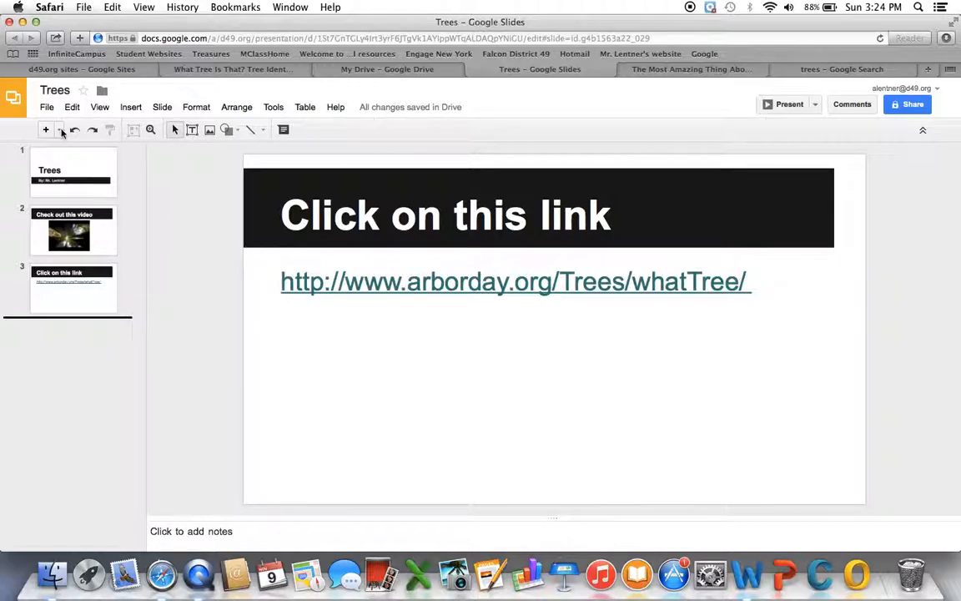
pyautogui.click(59, 130)
pyautogui.click(161, 180)
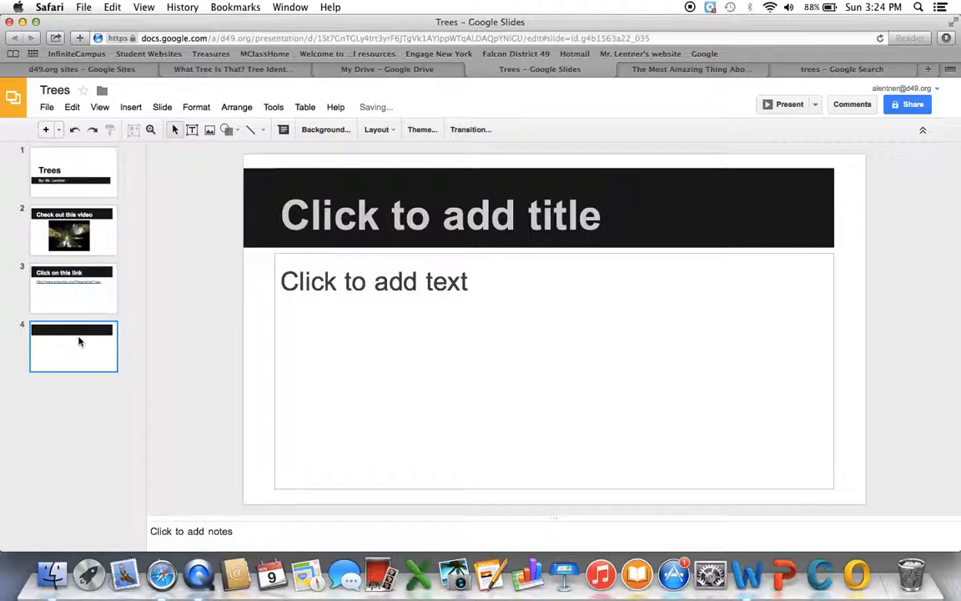
pyautogui.click(506, 283)
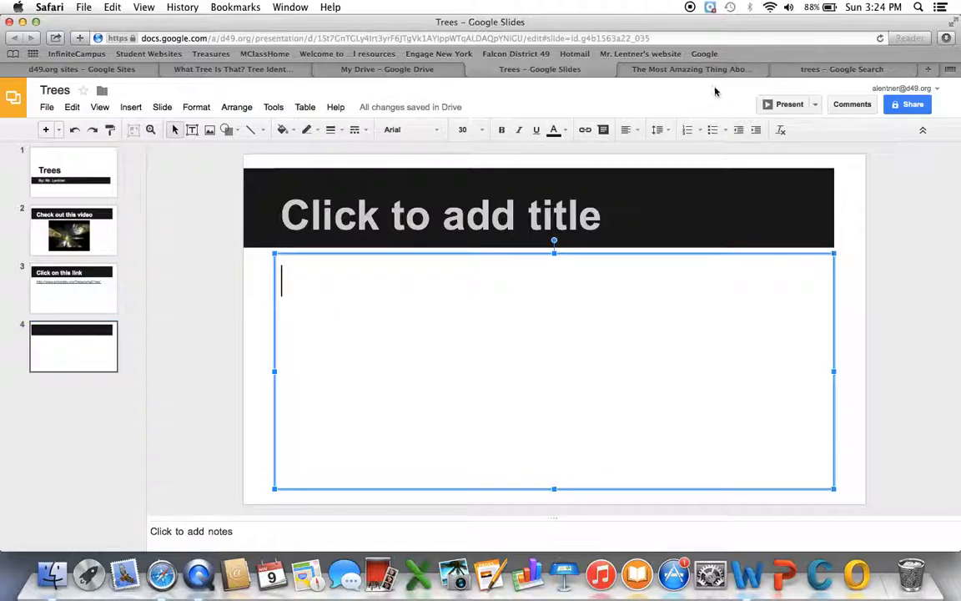
# Copy the image address of the full-size "The Big Tree, Rockport" picture from the Google image results and return to the Trees presentation
pyautogui.click(799, 72)
pyautogui.click(250, 384)
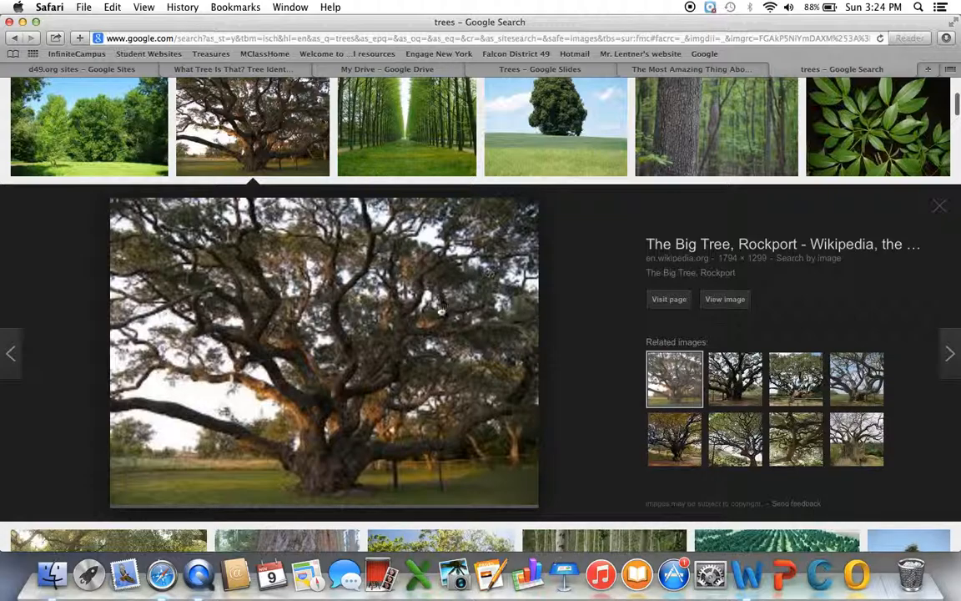
pyautogui.click(725, 300)
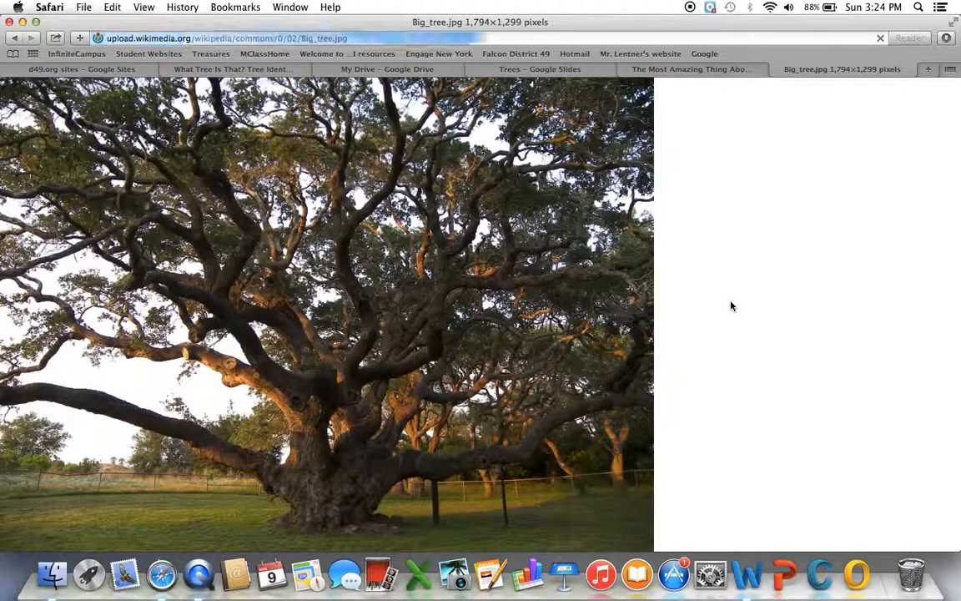
pyautogui.rightClick(318, 267)
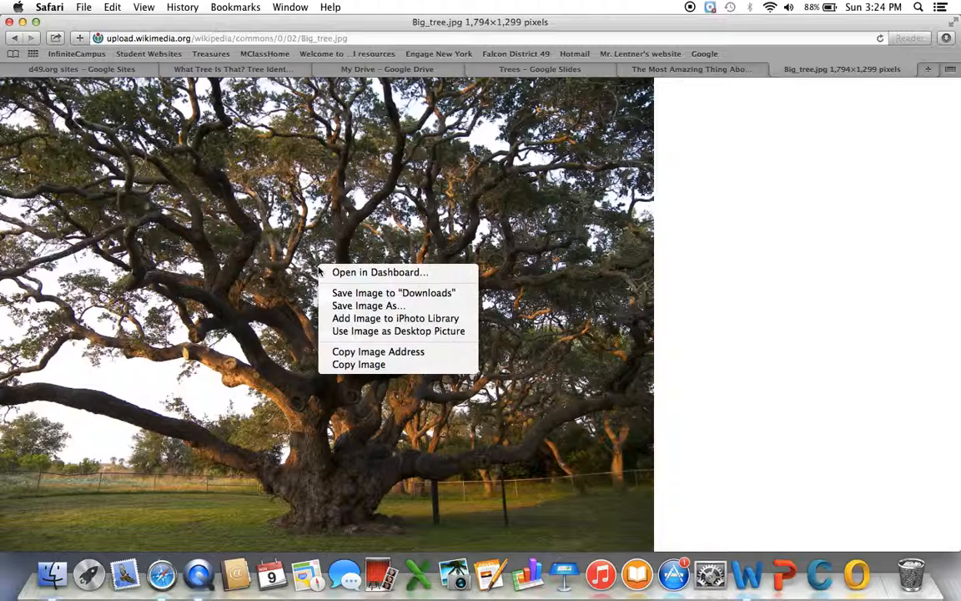
pyautogui.click(389, 352)
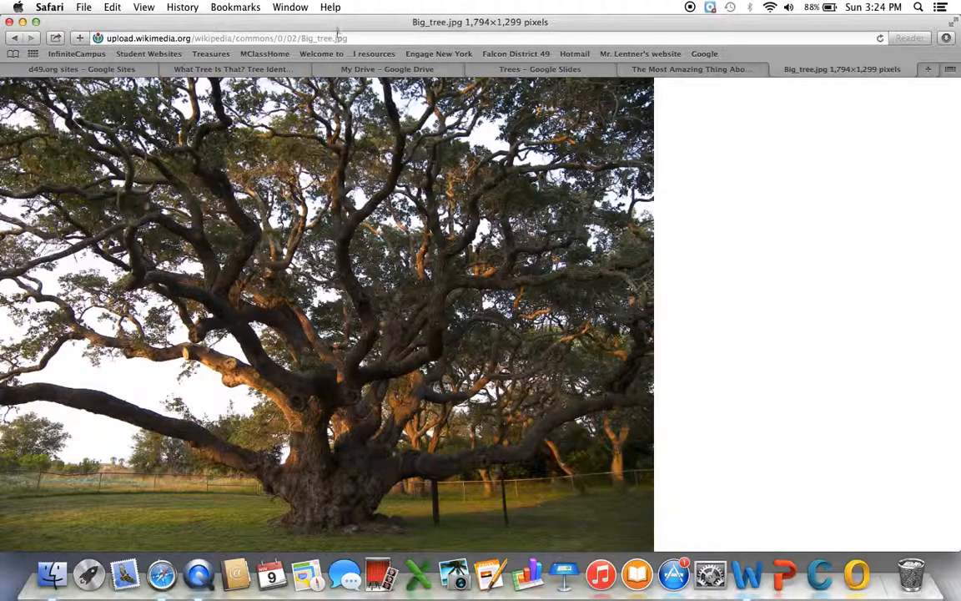
pyautogui.click(367, 69)
pyautogui.click(250, 70)
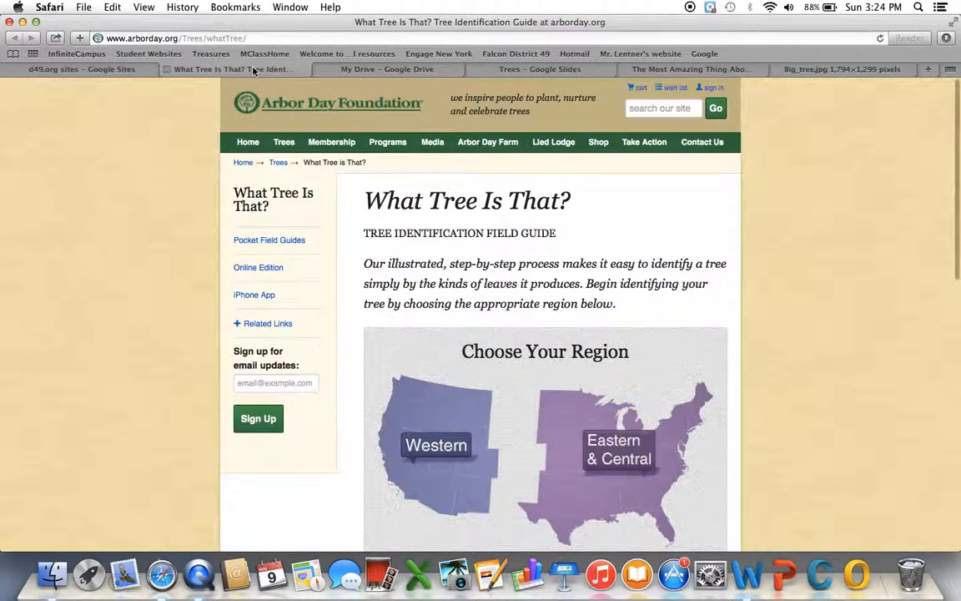
pyautogui.click(538, 70)
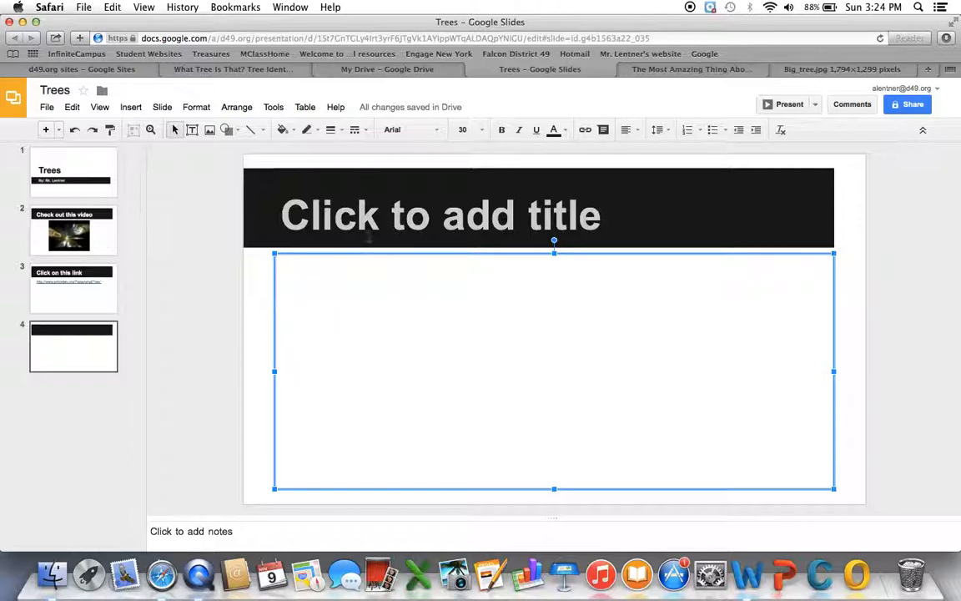
# Title slide 4 "Cool Pic Huh?"
pyautogui.click(368, 237)
pyautogui.write('Coo')
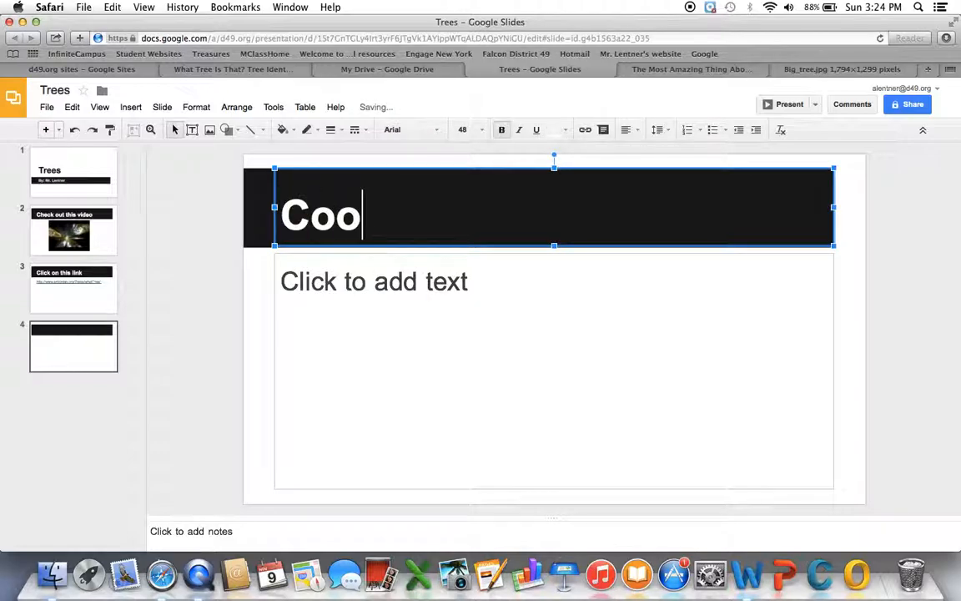
pyautogui.write('l Pic ')
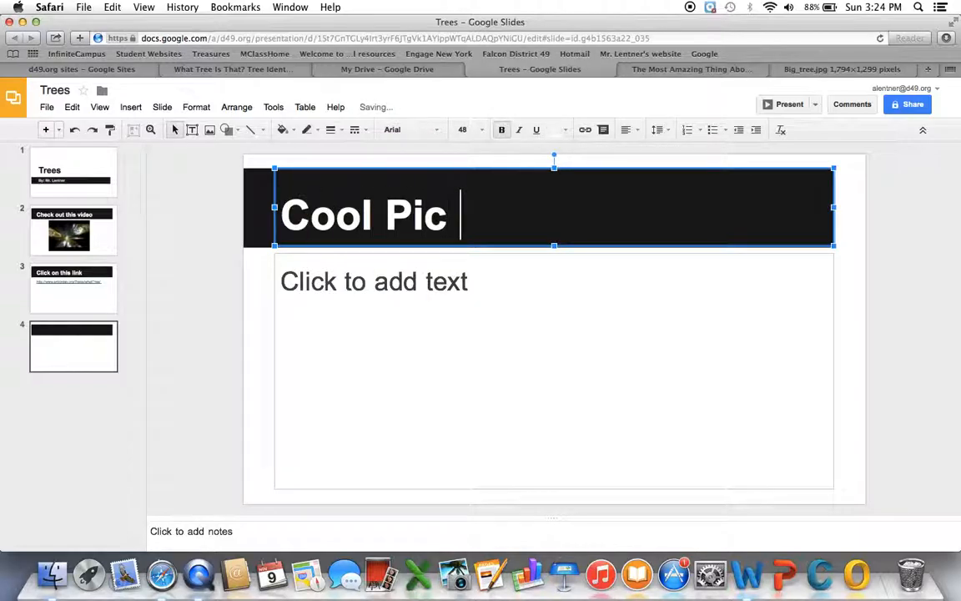
pyautogui.write('Huh?')
pyautogui.click(358, 294)
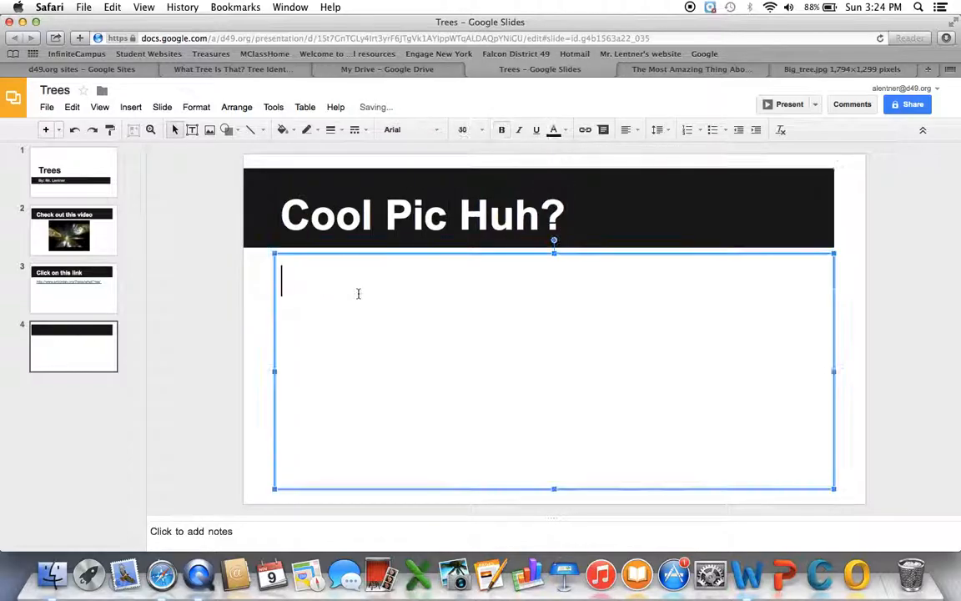
pyautogui.click(131, 108)
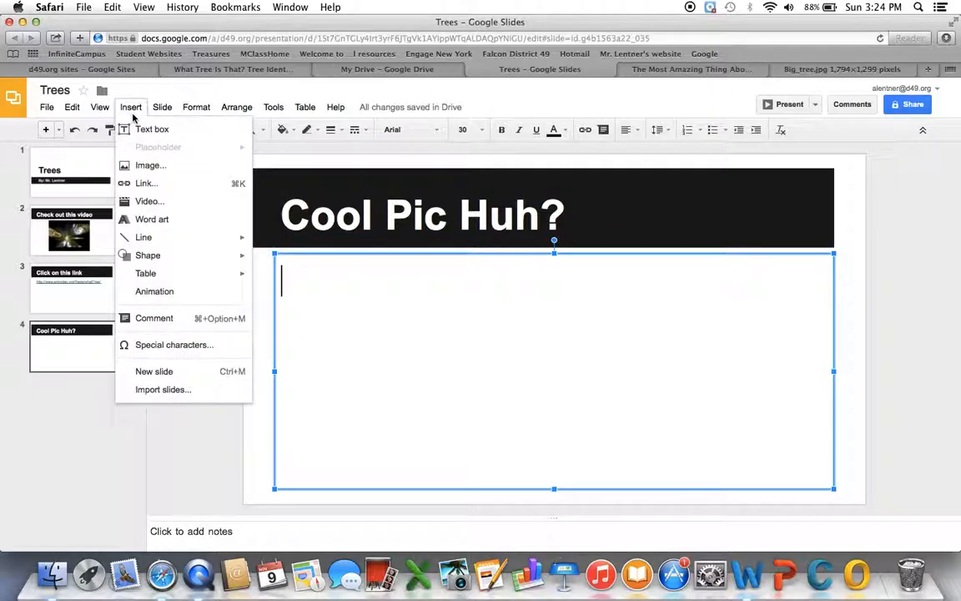
pyautogui.click(145, 168)
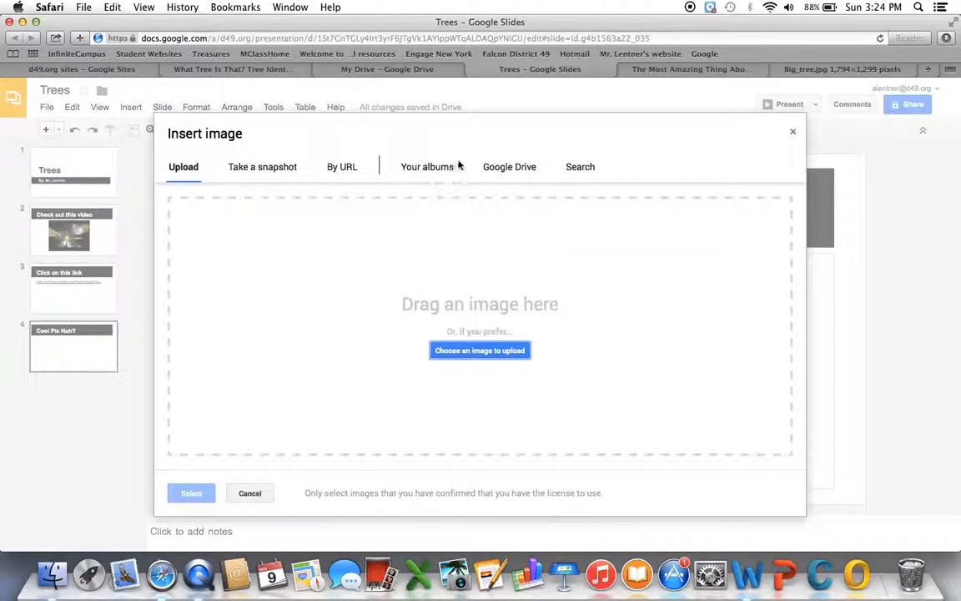
pyautogui.click(341, 170)
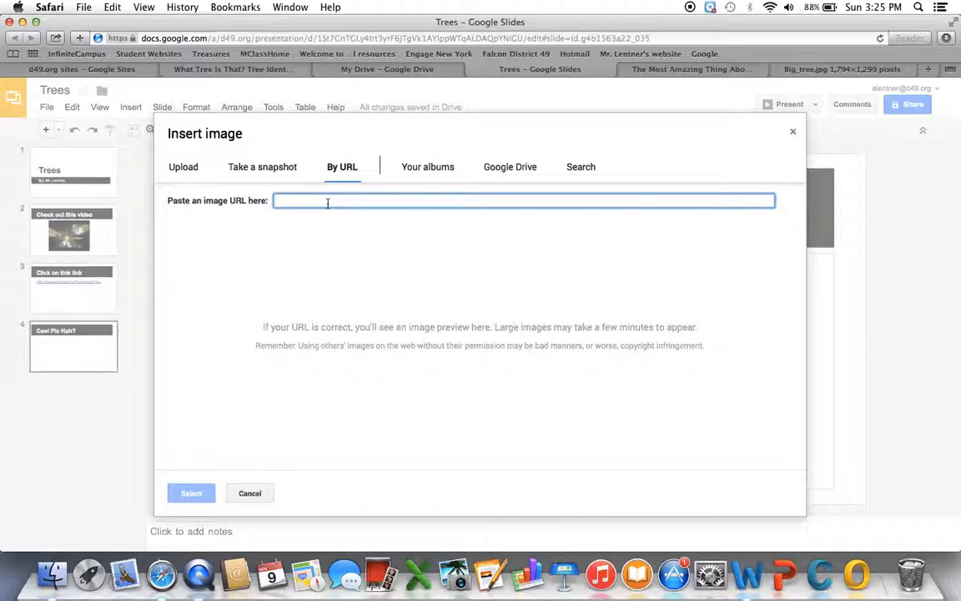
pyautogui.rightClick(327, 202)
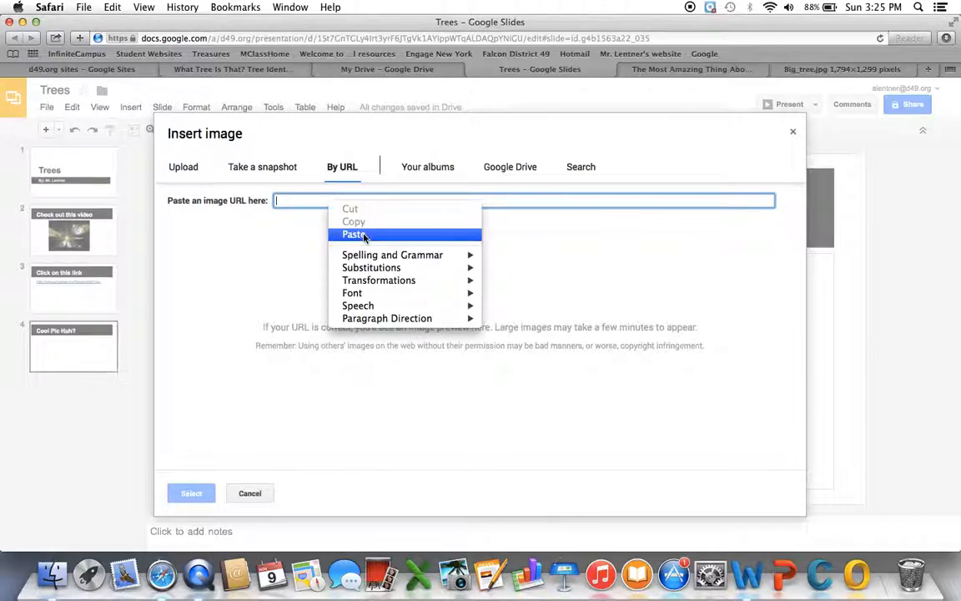
pyautogui.click(355, 234)
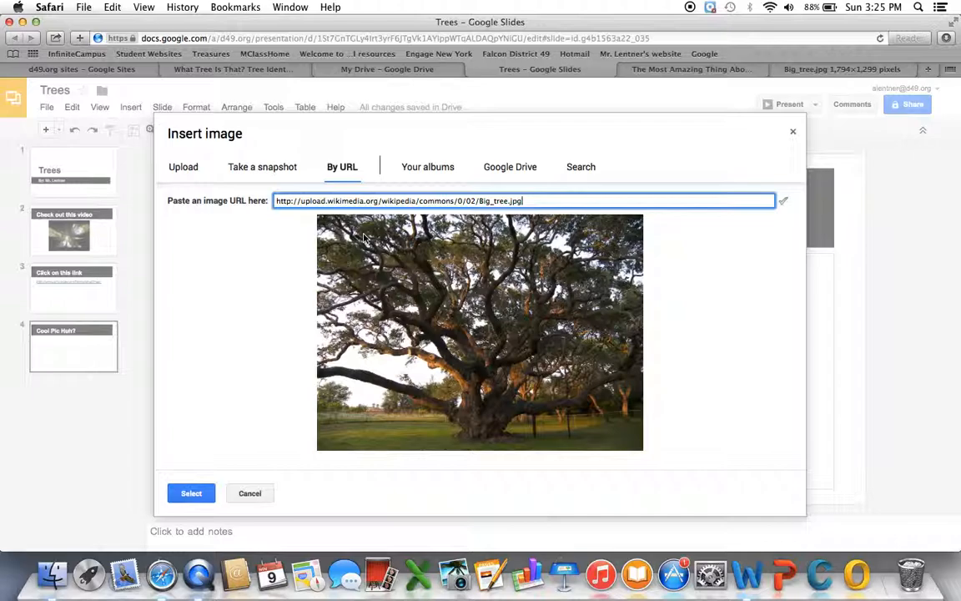
pyautogui.click(204, 493)
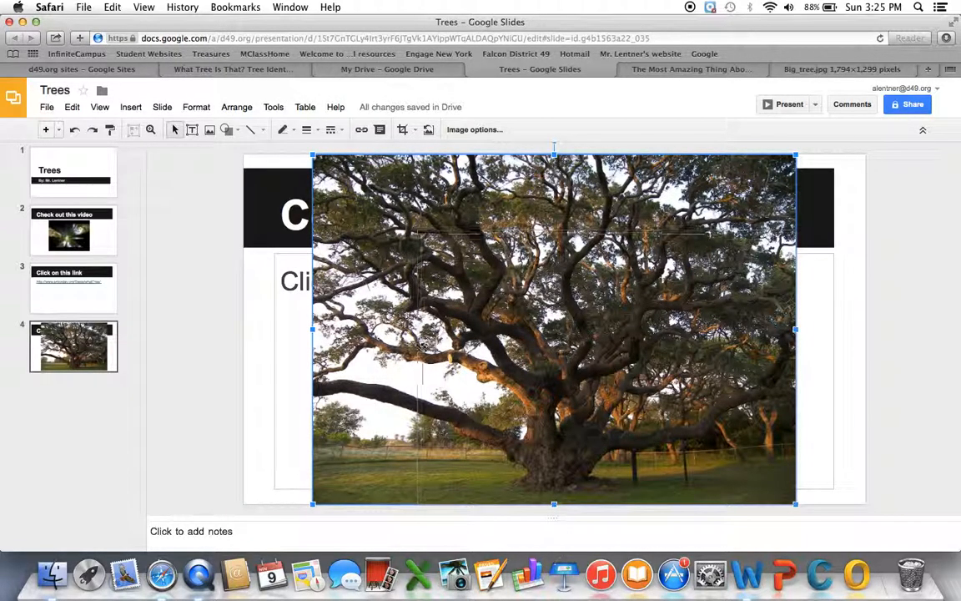
pyautogui.moveTo(313, 155); pyautogui.dragTo(440, 246)
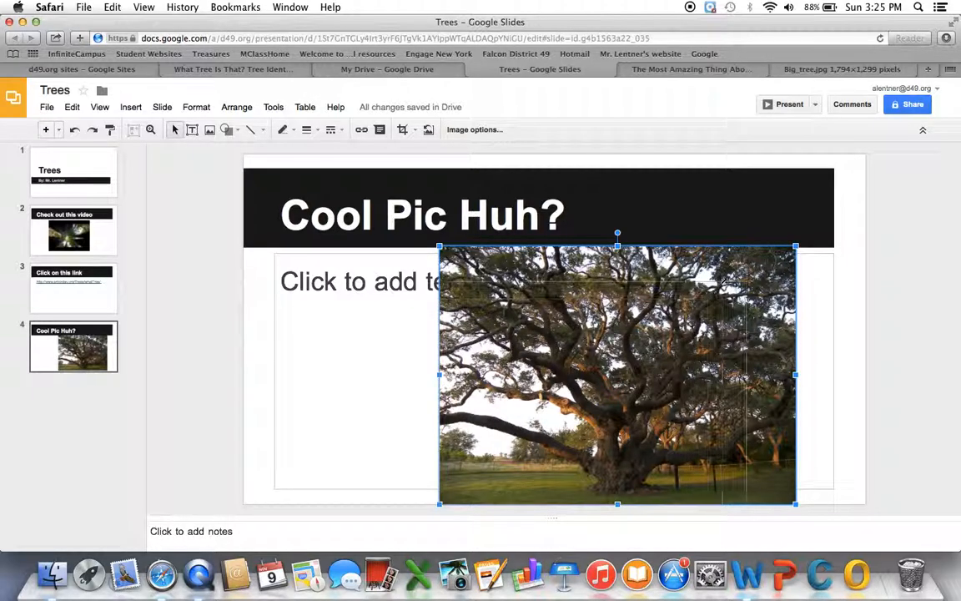
pyautogui.moveTo(731, 272); pyautogui.dragTo(647, 292)
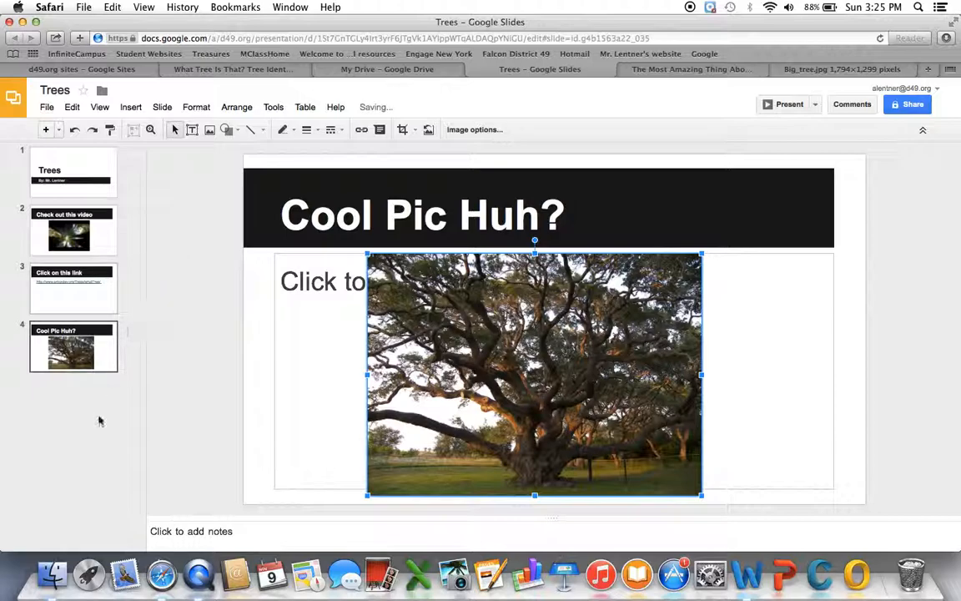
# Add a Title and Body slide after the picture slide and title it "Trees"
pyautogui.click(98, 390)
pyautogui.click(61, 131)
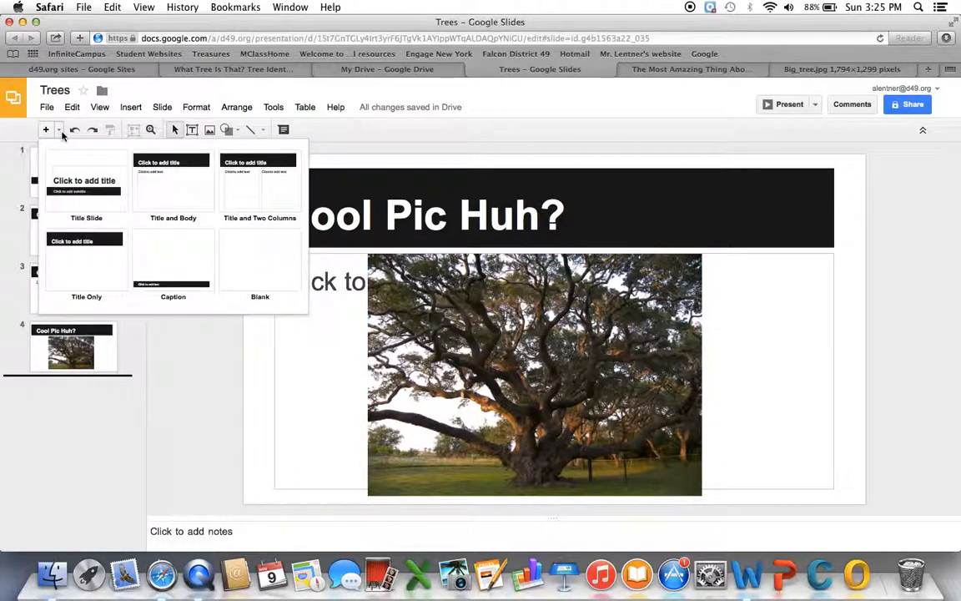
pyautogui.click(166, 164)
pyautogui.click(392, 222)
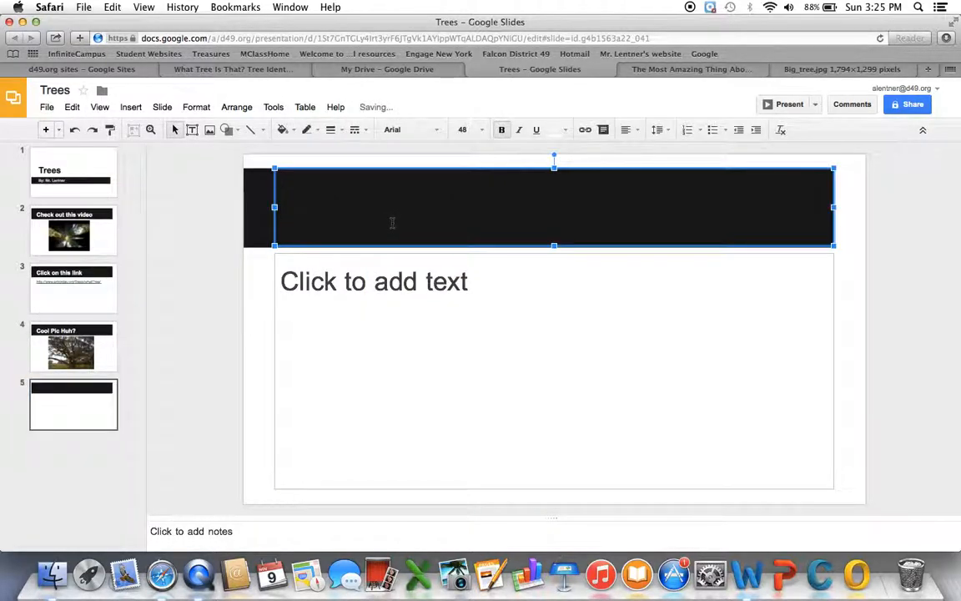
pyautogui.write('Trees')
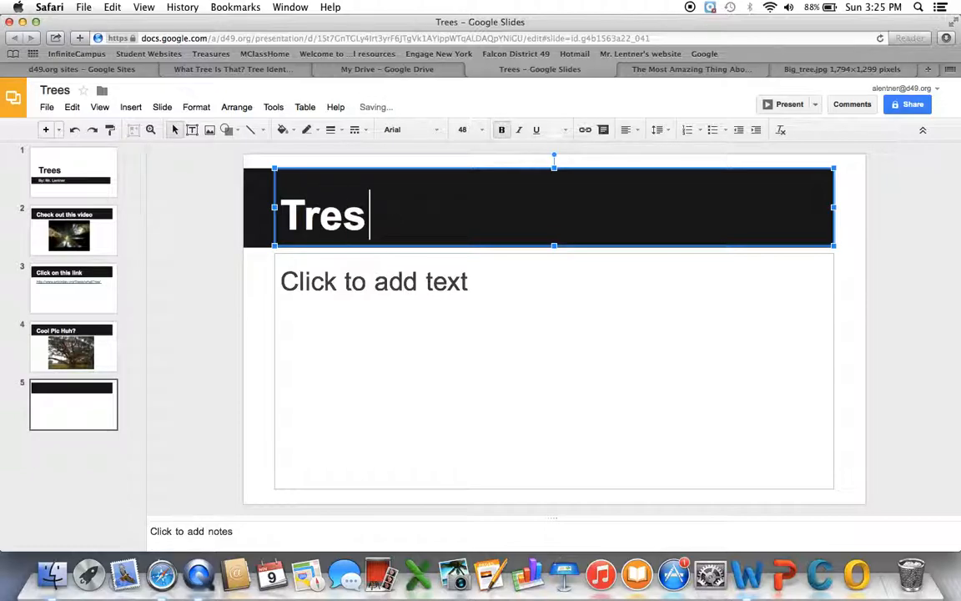
pyautogui.press('BackSpace')
pyautogui.write('es')
# Enter "Trees give us oxygen." as the body text of slide 5
pyautogui.click(371, 287)
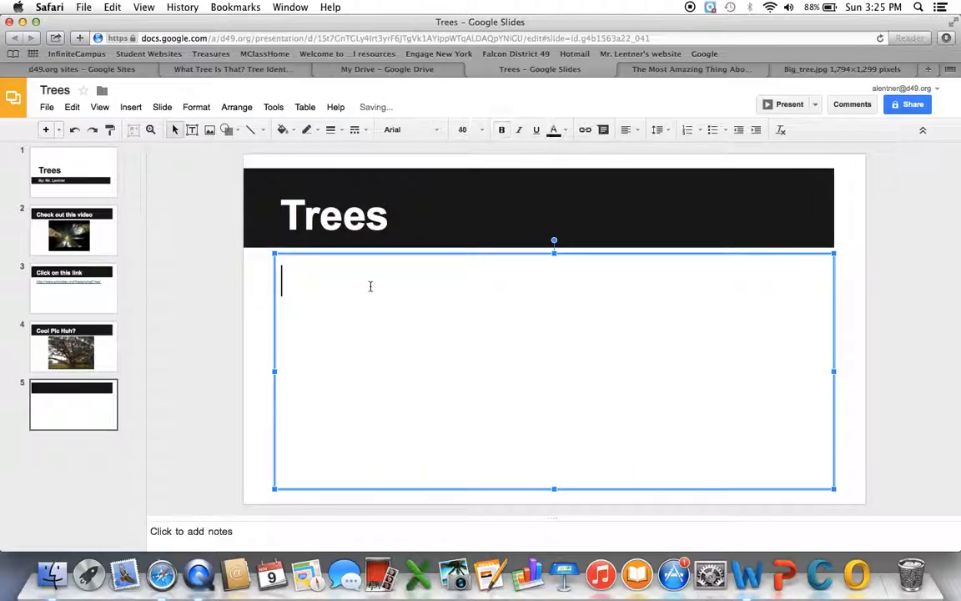
pyautogui.write('Trees ')
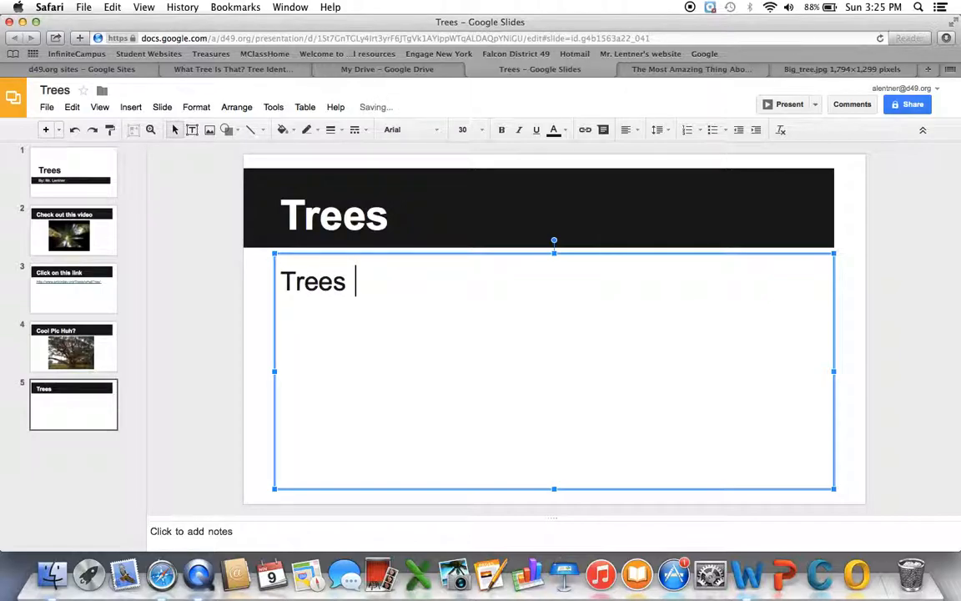
pyautogui.write('give us oxygen.')
pyautogui.press('Return')
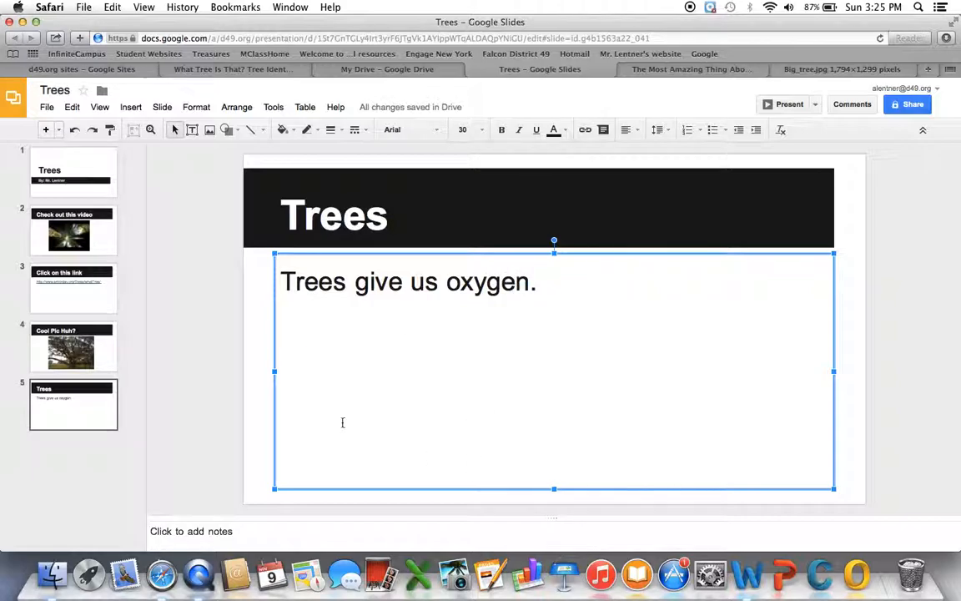
# Reorder the slides so the link slide is second, the video third, the oxygen slide fourth and the picture slide fifth
pyautogui.moveTo(71, 225); pyautogui.dragTo(79, 367)
pyautogui.moveTo(71, 288); pyautogui.dragTo(92, 446)
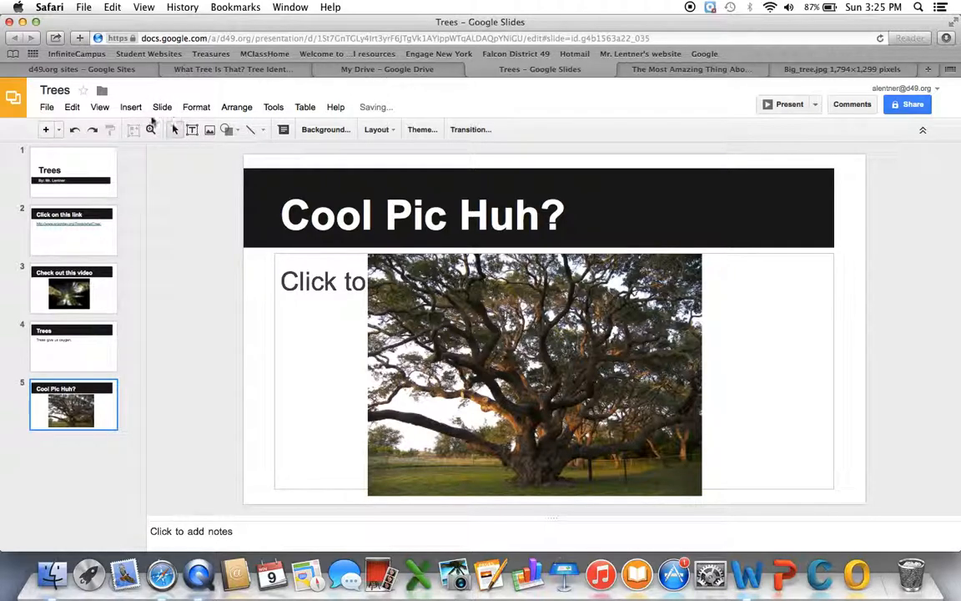
pyautogui.click(77, 110)
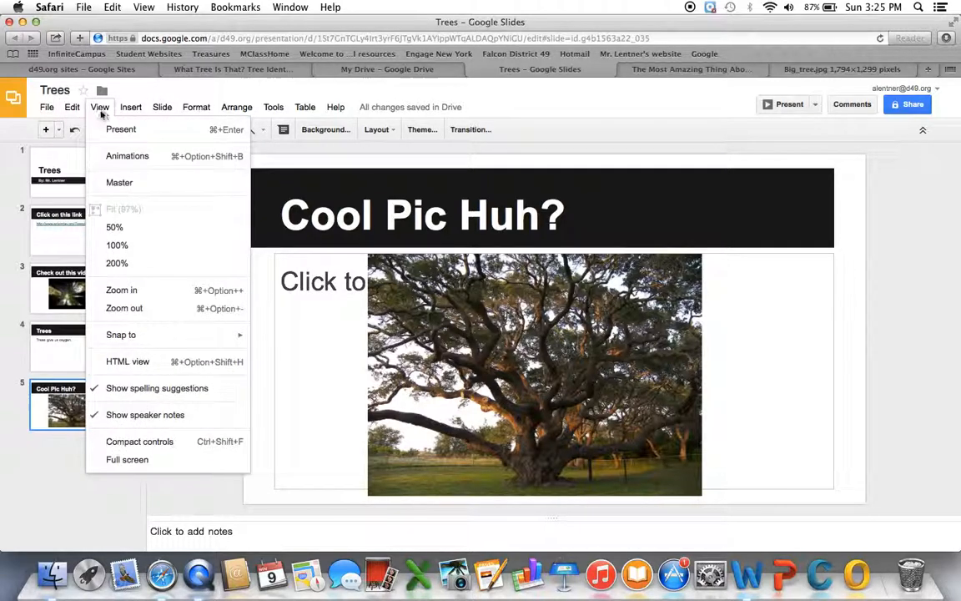
pyautogui.moveTo(155, 110)
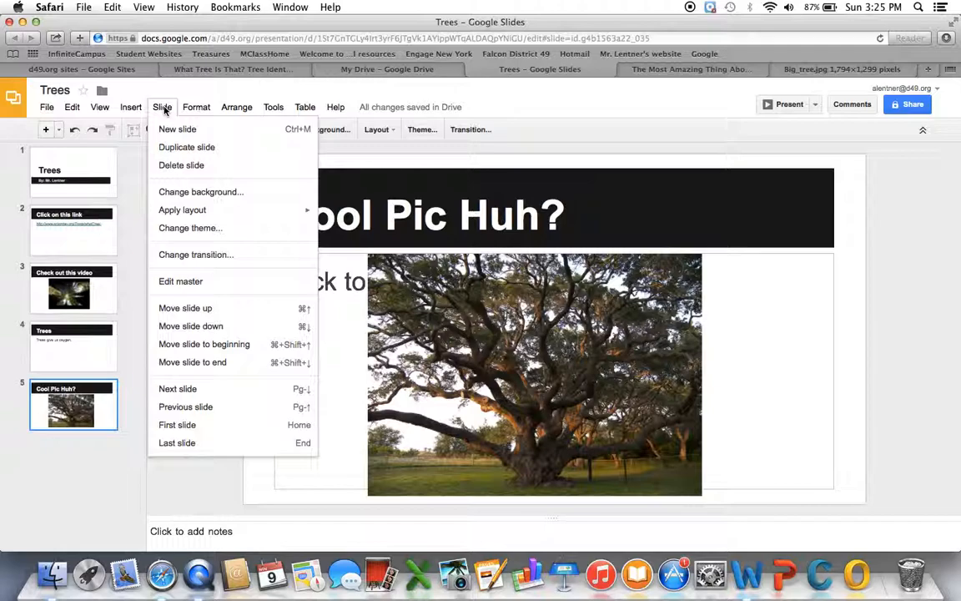
pyautogui.moveTo(247, 107)
pyautogui.click(127, 329)
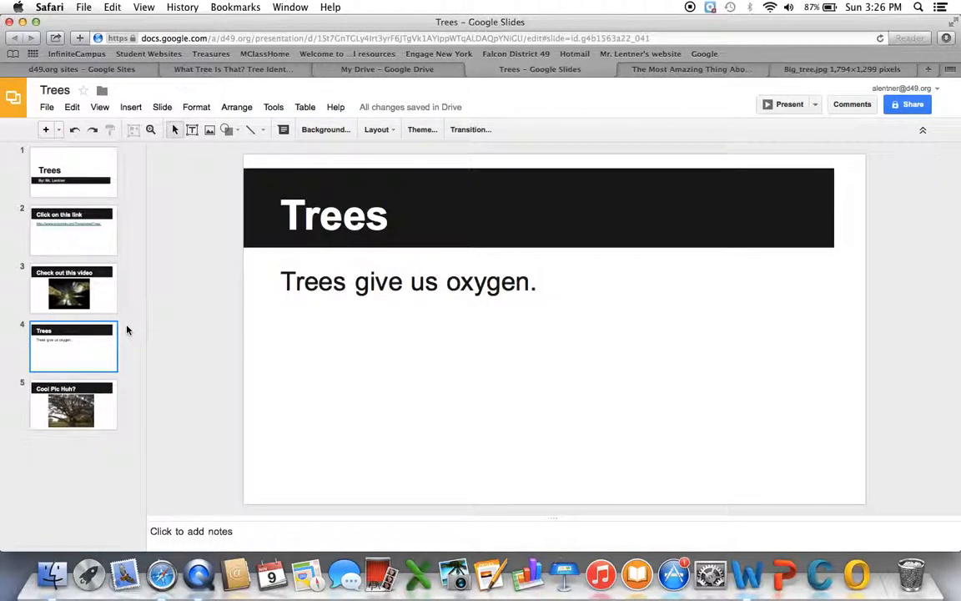
# Present the slide show from the video slide, go back to the title slide, page forward to "Cool Pic Huh?" and exit
pyautogui.click(76, 251)
pyautogui.click(71, 284)
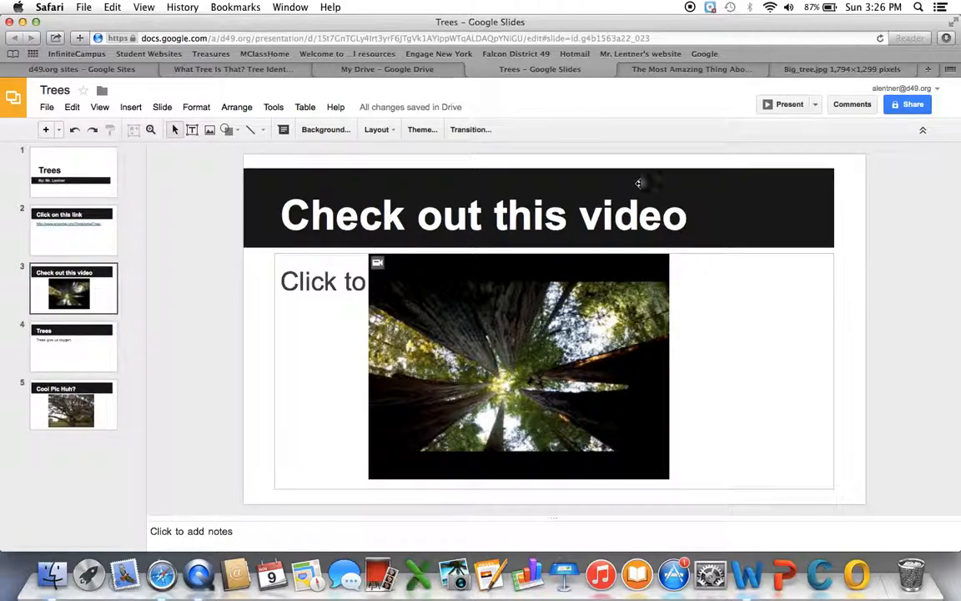
pyautogui.click(798, 109)
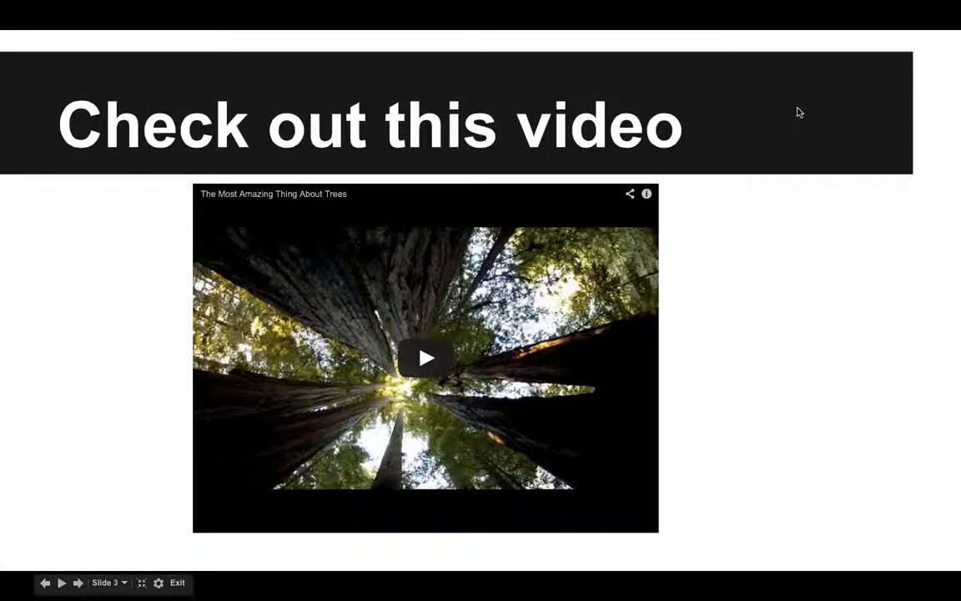
pyautogui.press('Left')
pyautogui.press('Left')
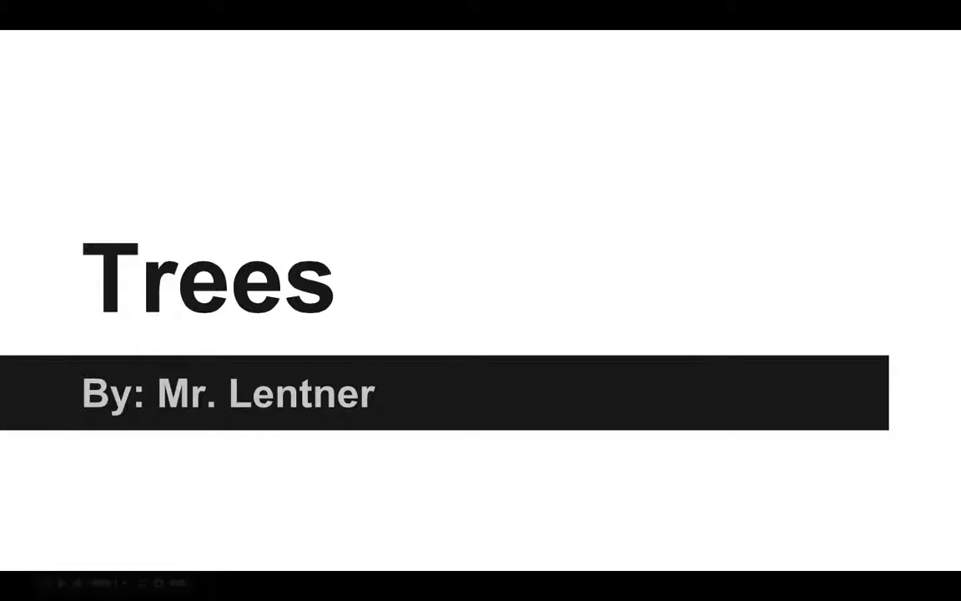
pyautogui.press('Right')
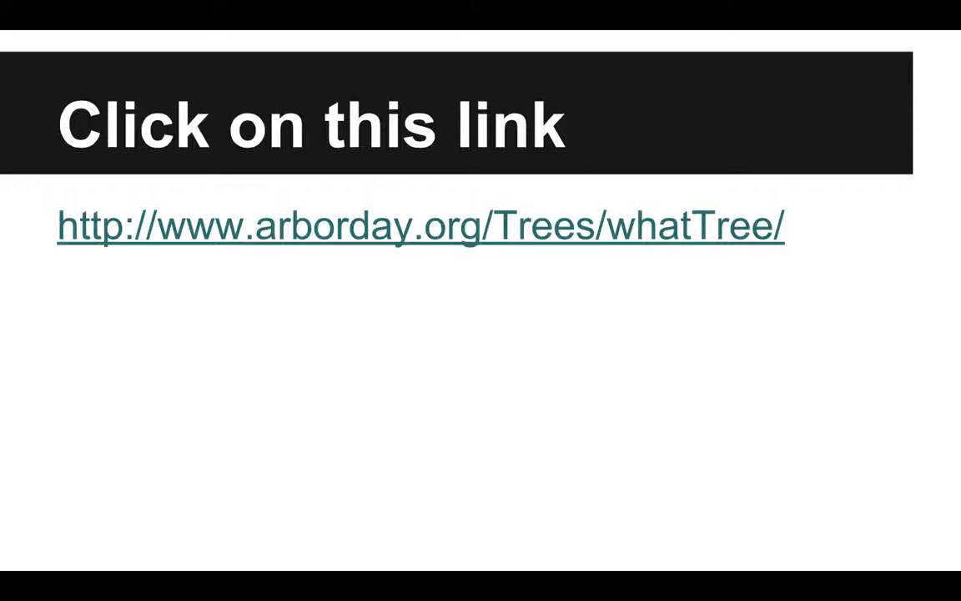
pyautogui.press('Right')
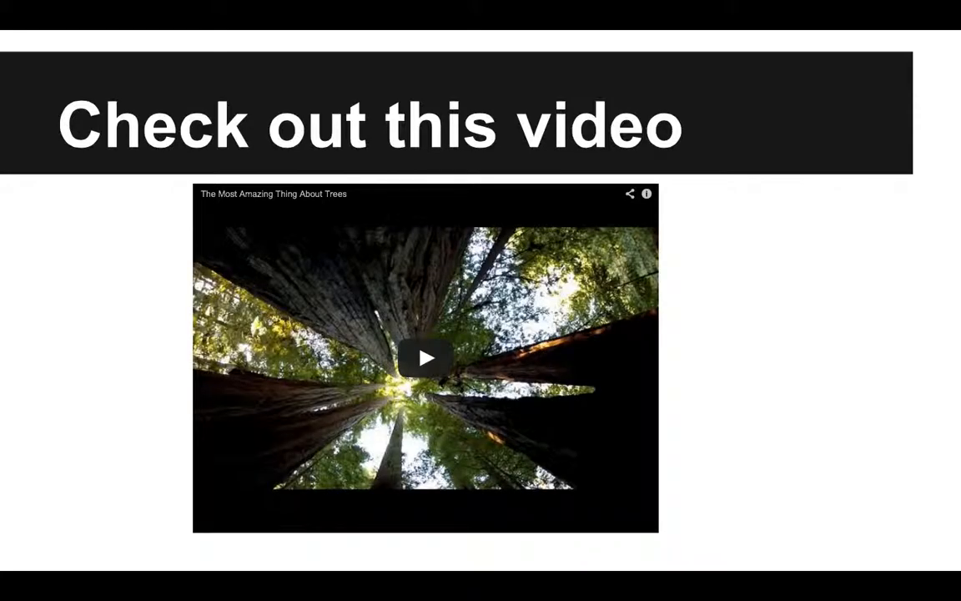
pyautogui.press('Right')
pyautogui.press('Right')
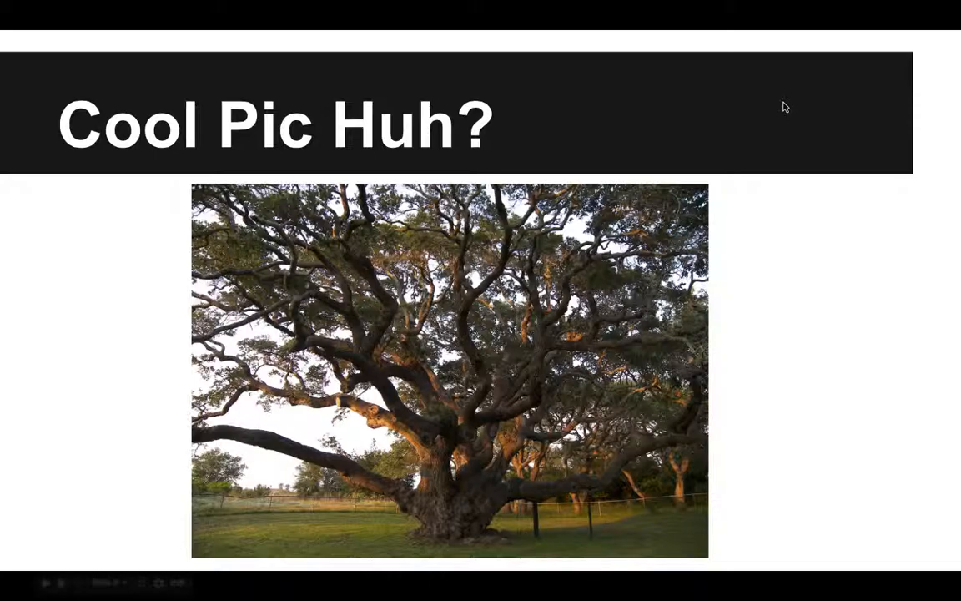
pyautogui.press('Escape')
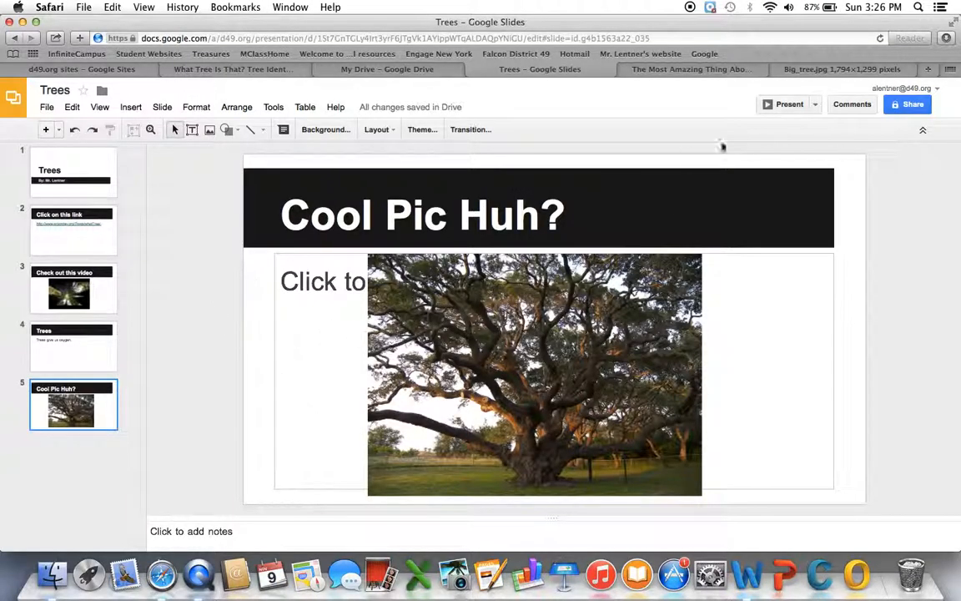
# Open the presentation's sharing settings and turn on its shareable link
pyautogui.click(912, 104)
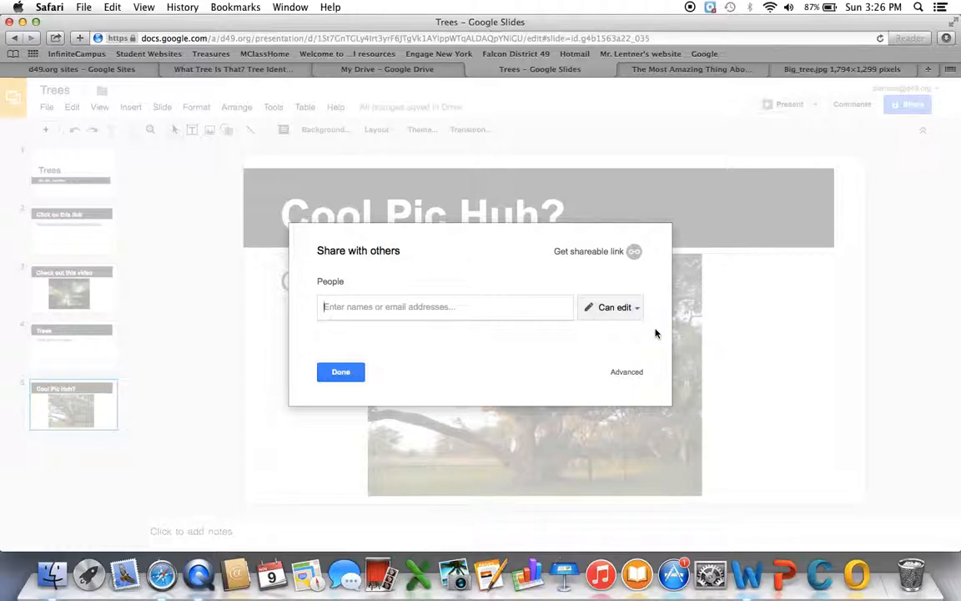
pyautogui.click(613, 307)
pyautogui.click(587, 307)
pyautogui.click(610, 253)
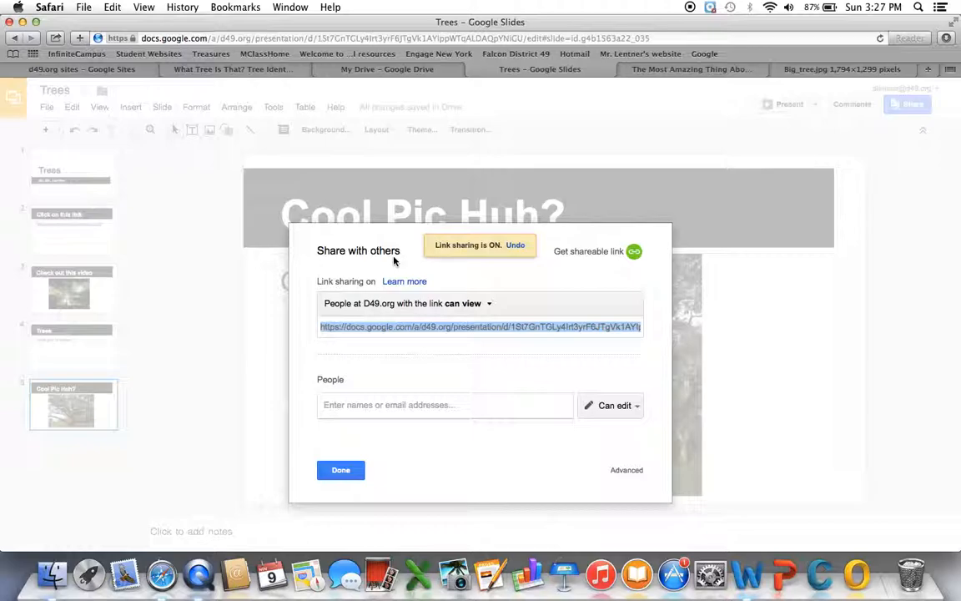
pyautogui.click(609, 405)
pyautogui.click(609, 404)
# Set link sharing to "On - Public on the web" with view access, save it and close the sharing settings
pyautogui.click(468, 306)
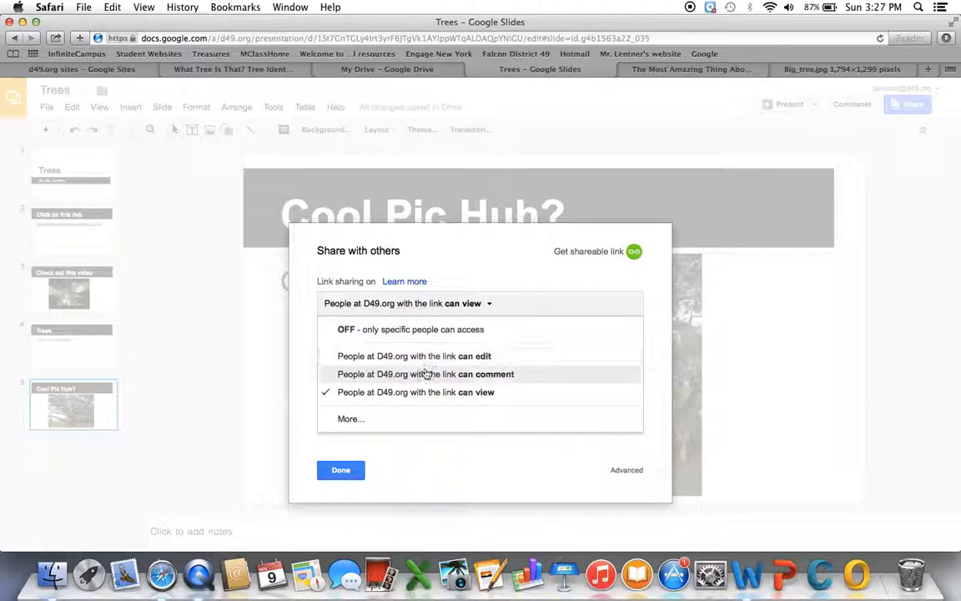
pyautogui.click(388, 429)
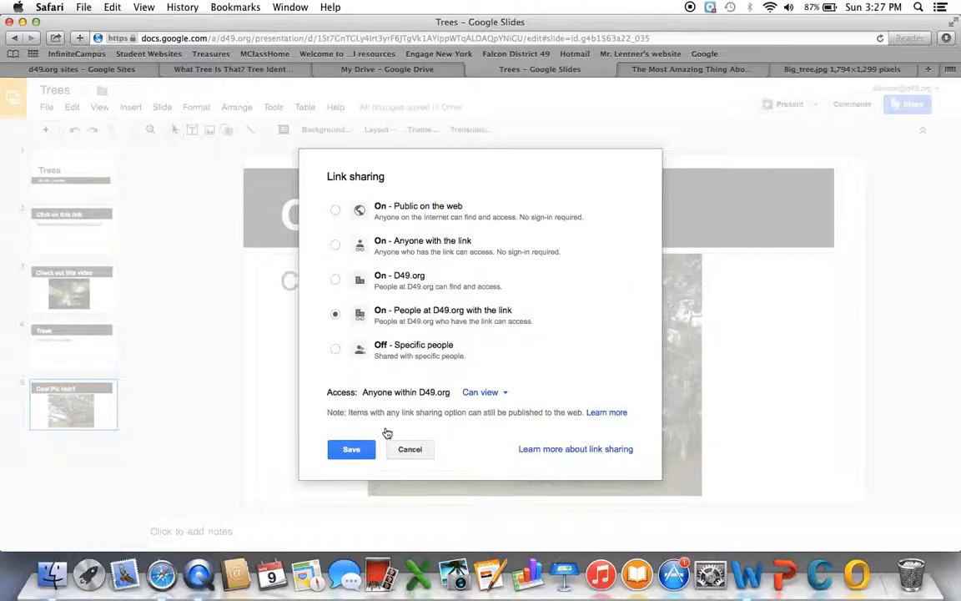
pyautogui.click(336, 211)
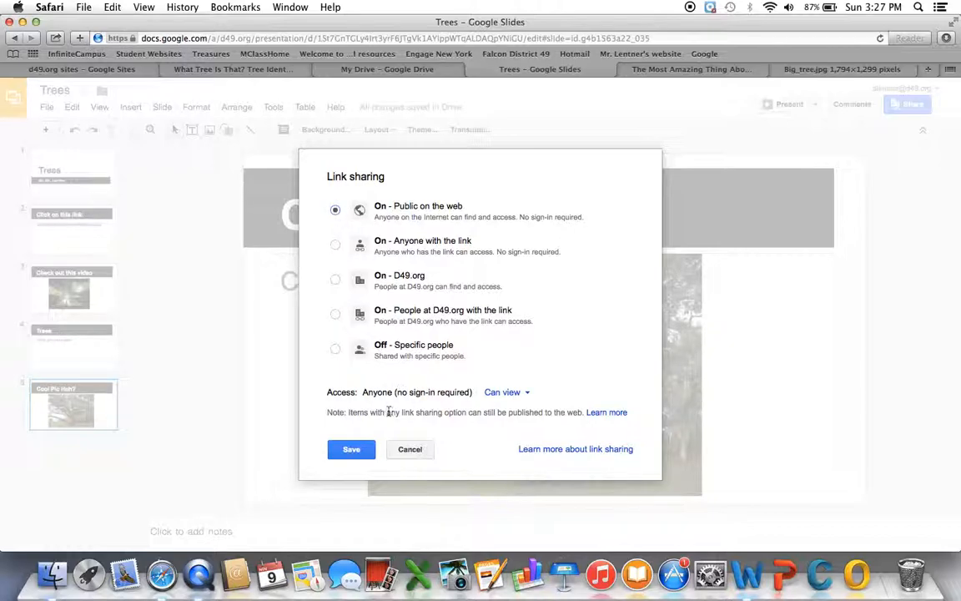
pyautogui.click(350, 449)
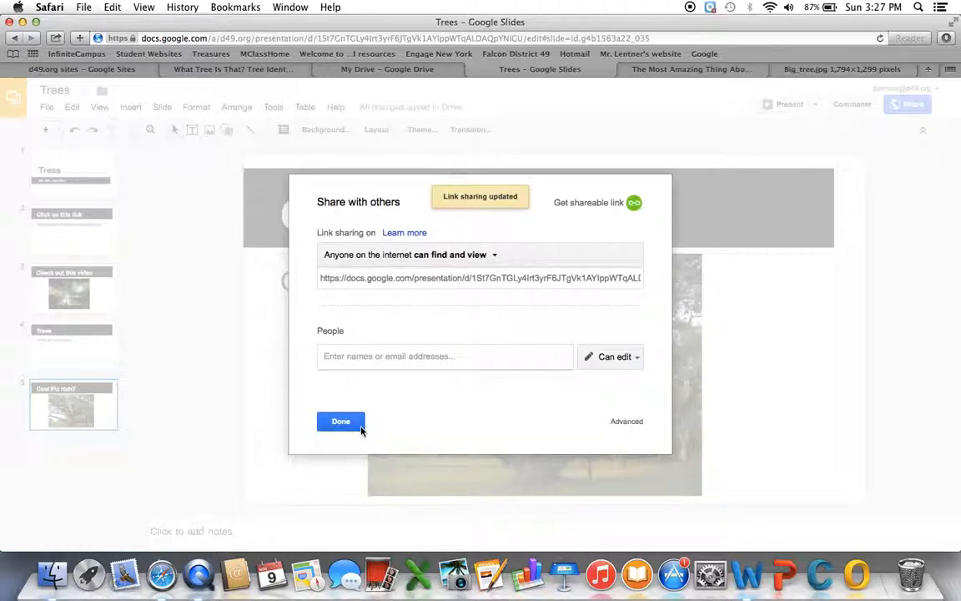
pyautogui.click(348, 425)
pyautogui.click(349, 424)
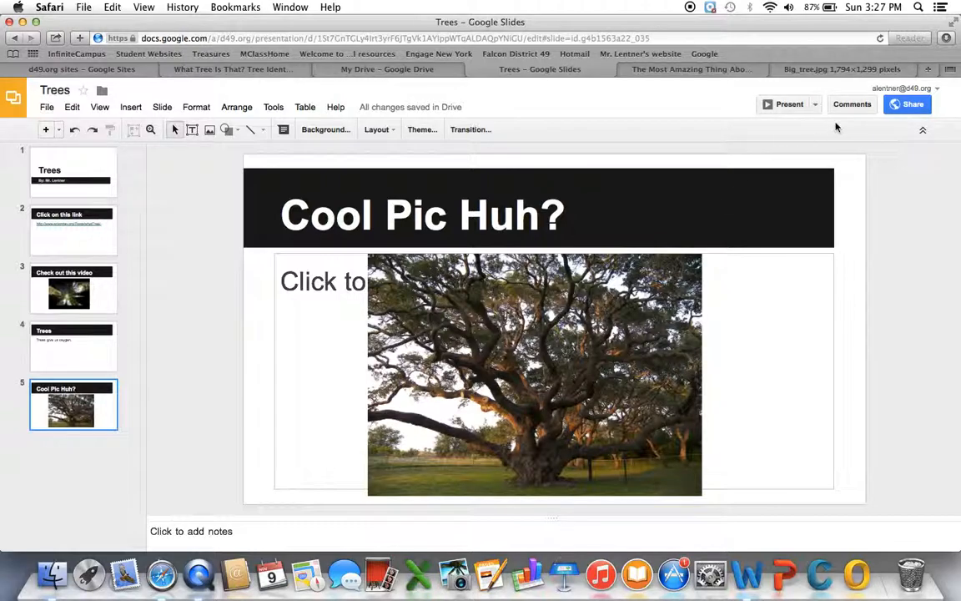
# Open the sharing settings of the Trees document in My Drive and turn on its shareable link
pyautogui.click(377, 70)
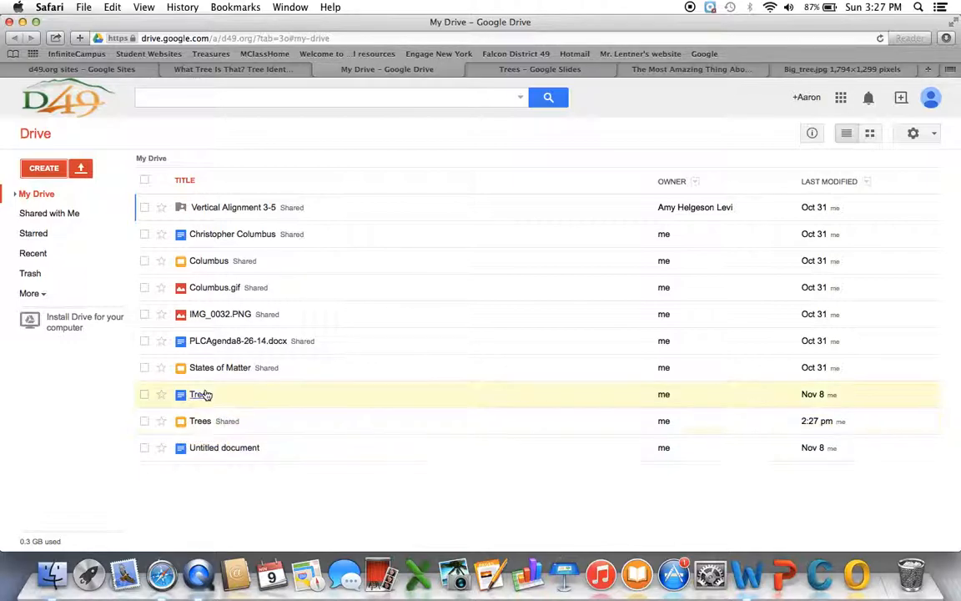
pyautogui.click(144, 396)
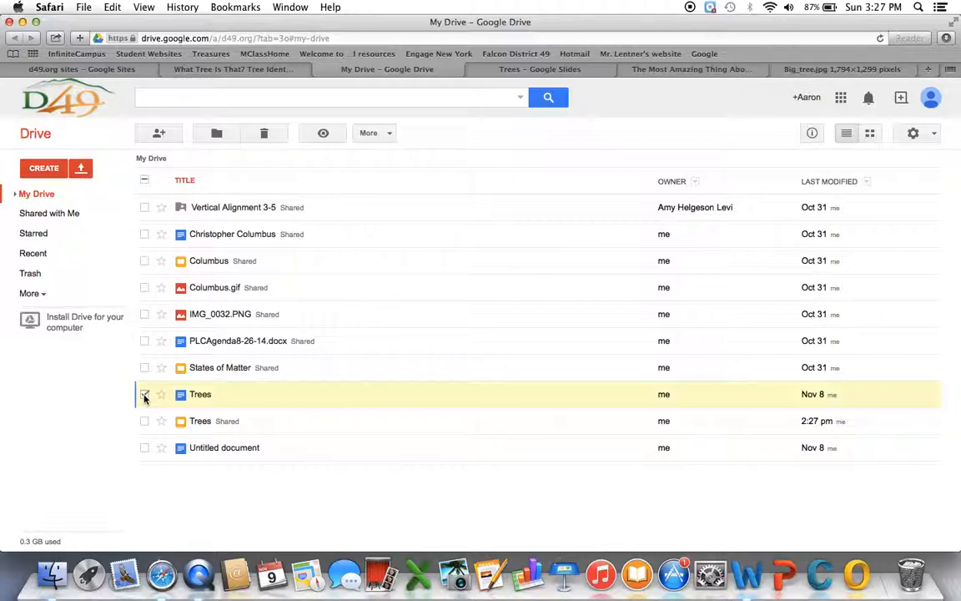
pyautogui.click(159, 135)
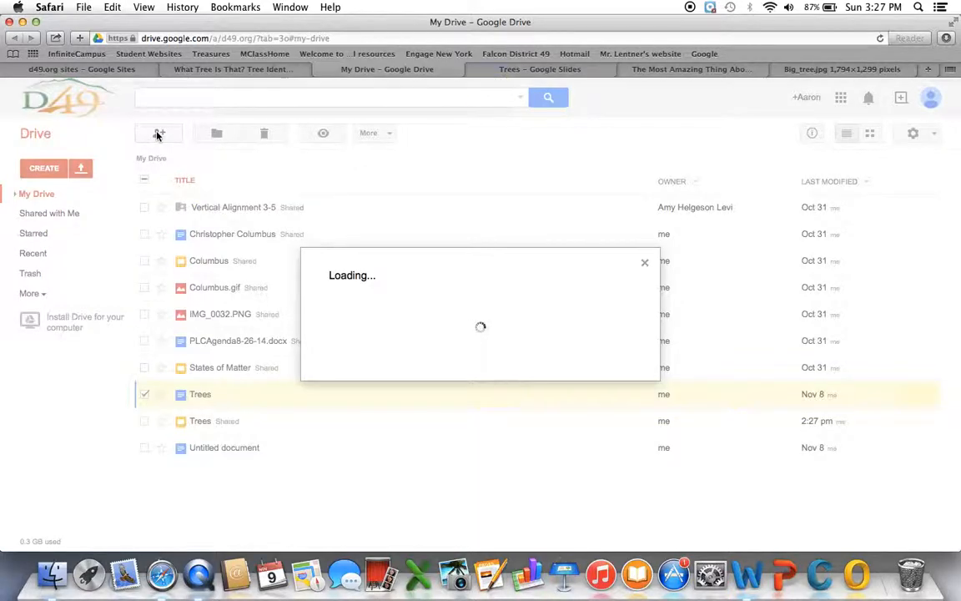
pyautogui.click(607, 252)
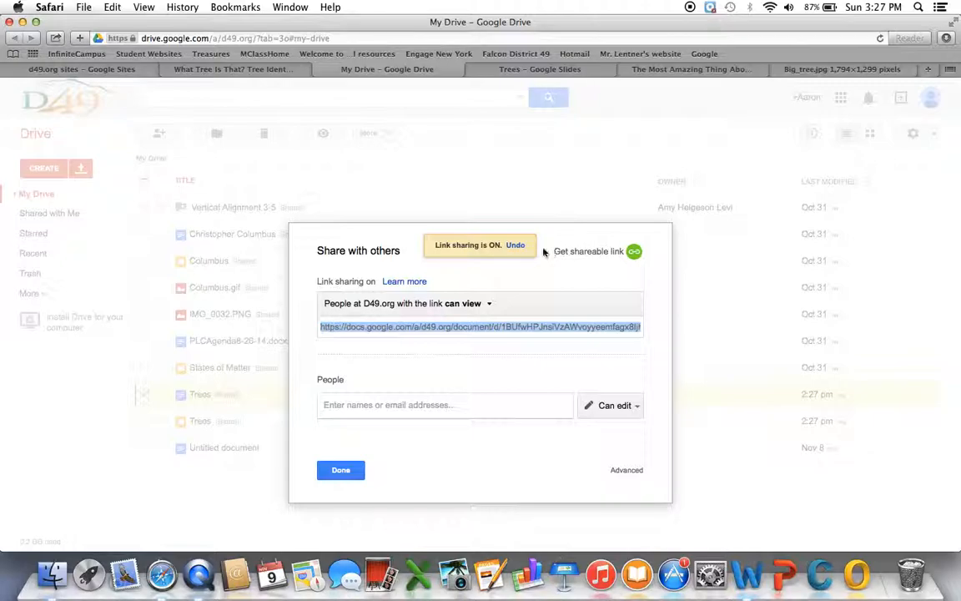
# Set the Trees document's link sharing to "On - Public on the web" with view access, save it, close the sharing settings and deselect the document
pyautogui.click(470, 305)
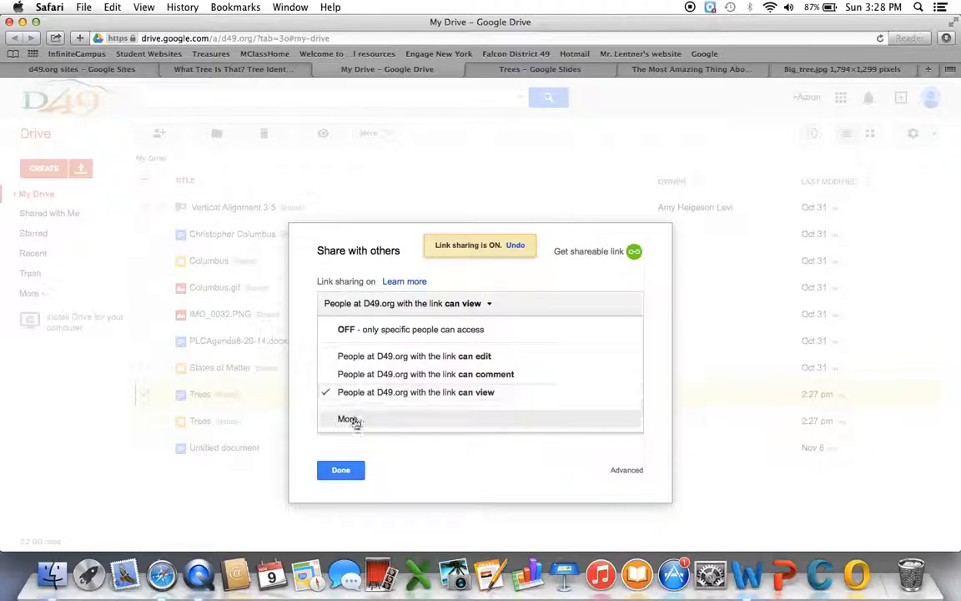
pyautogui.click(350, 420)
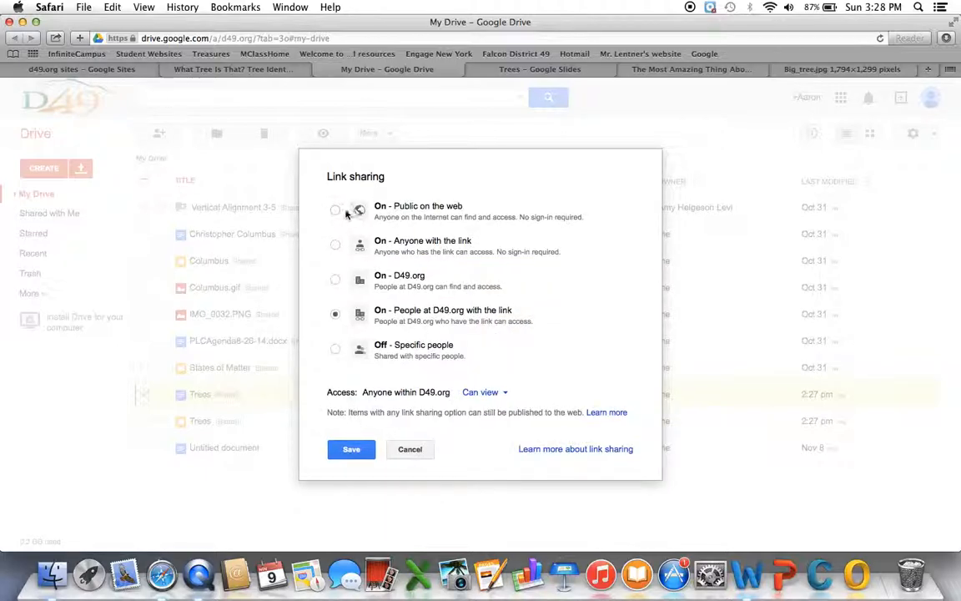
pyautogui.click(334, 212)
pyautogui.click(355, 450)
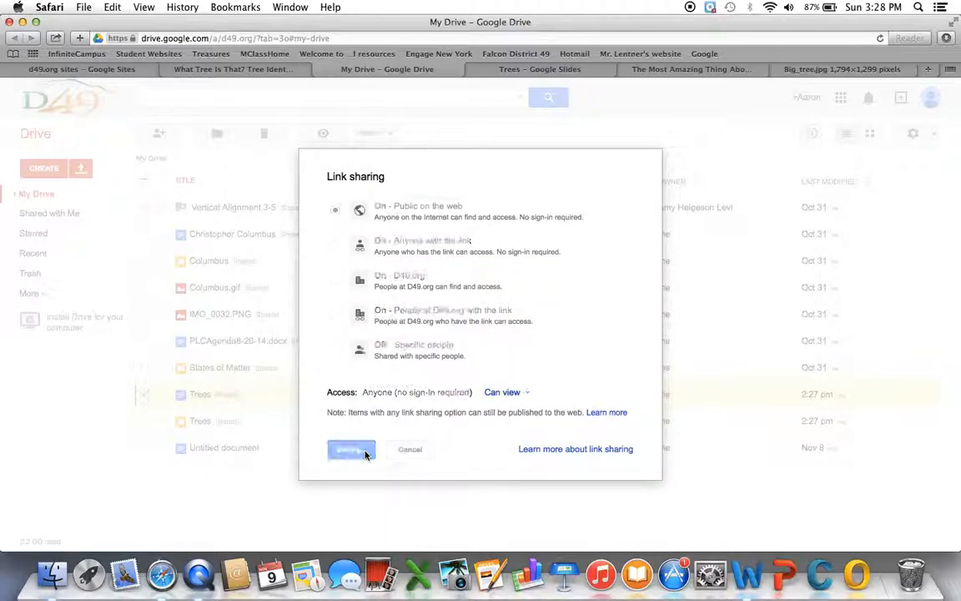
pyautogui.click(342, 422)
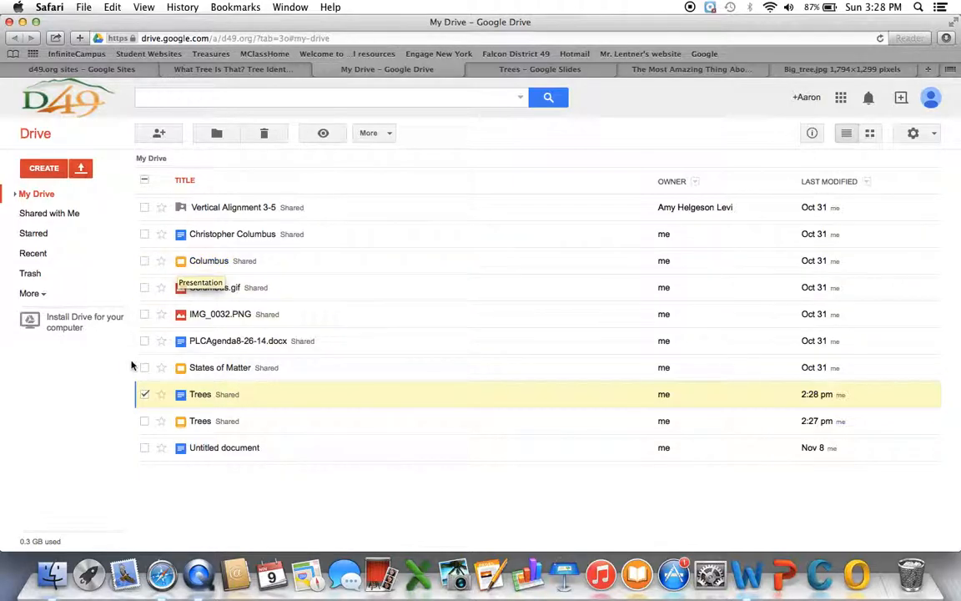
pyautogui.click(144, 393)
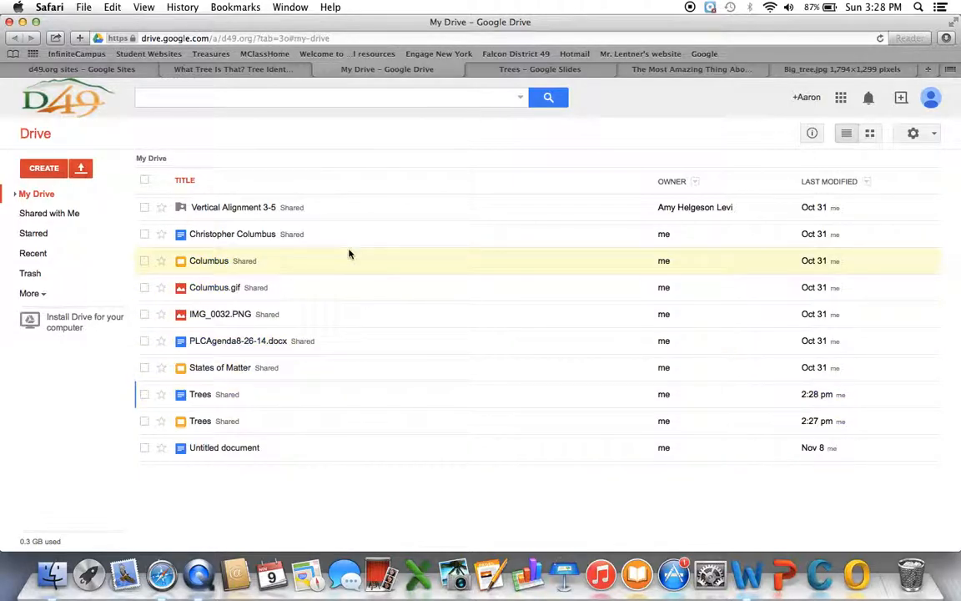